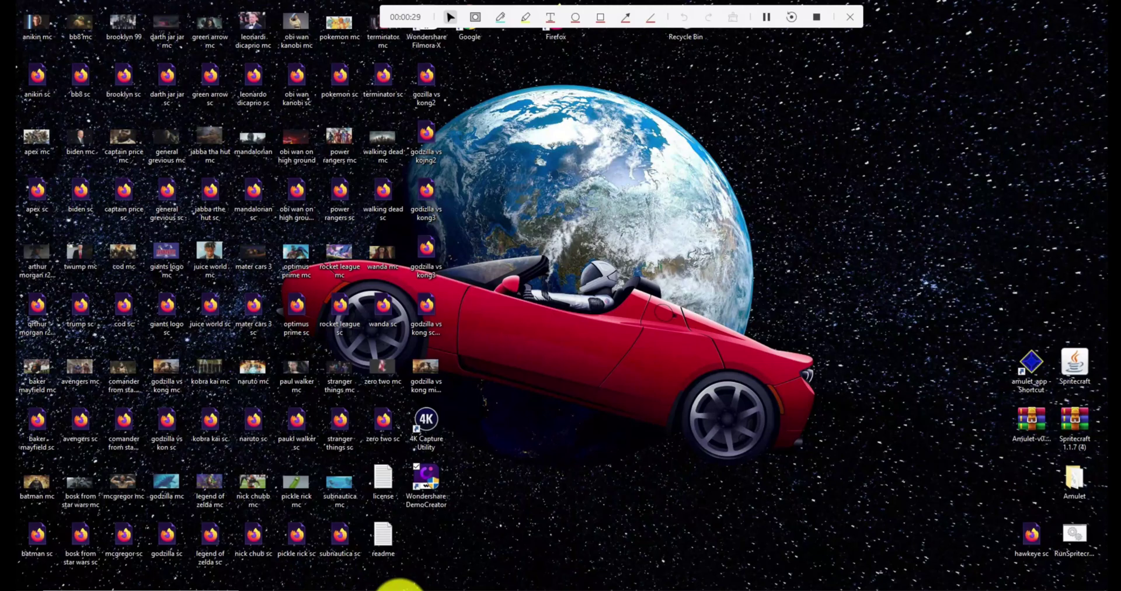
Step: Open Chrome, search for spritecraft and open the Spritecraft page on autosaved.org
click(401, 587)
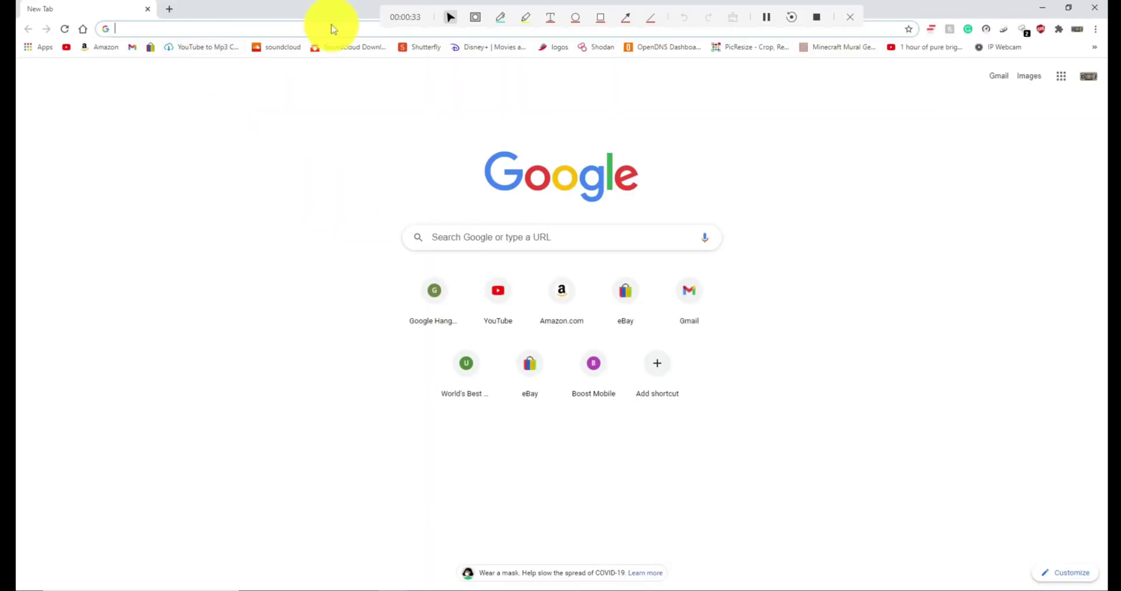
text(spritecraft)
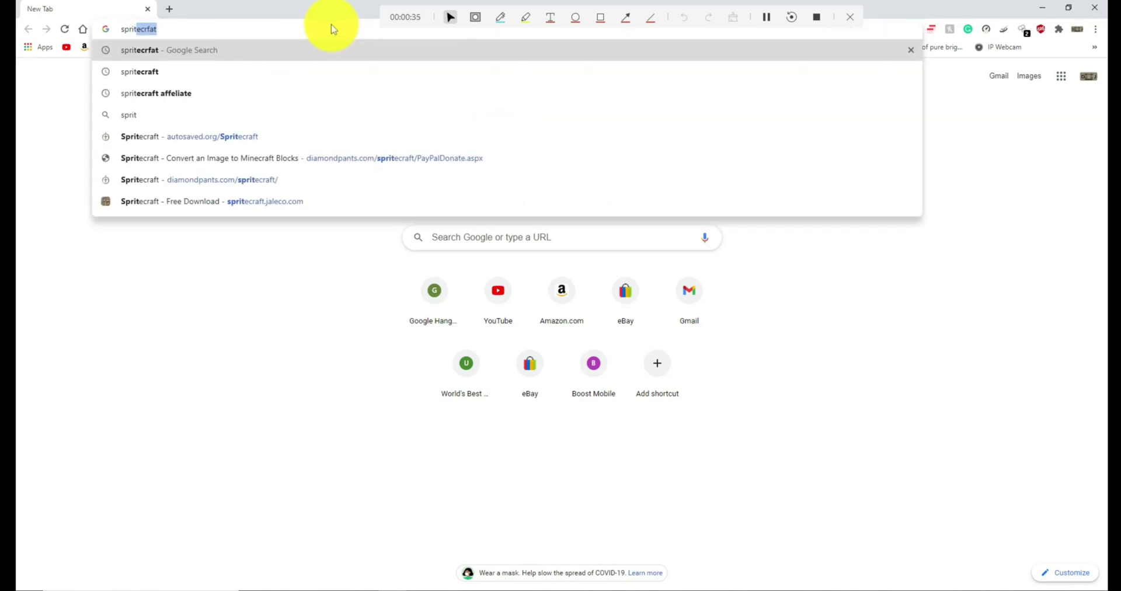
key(Return)
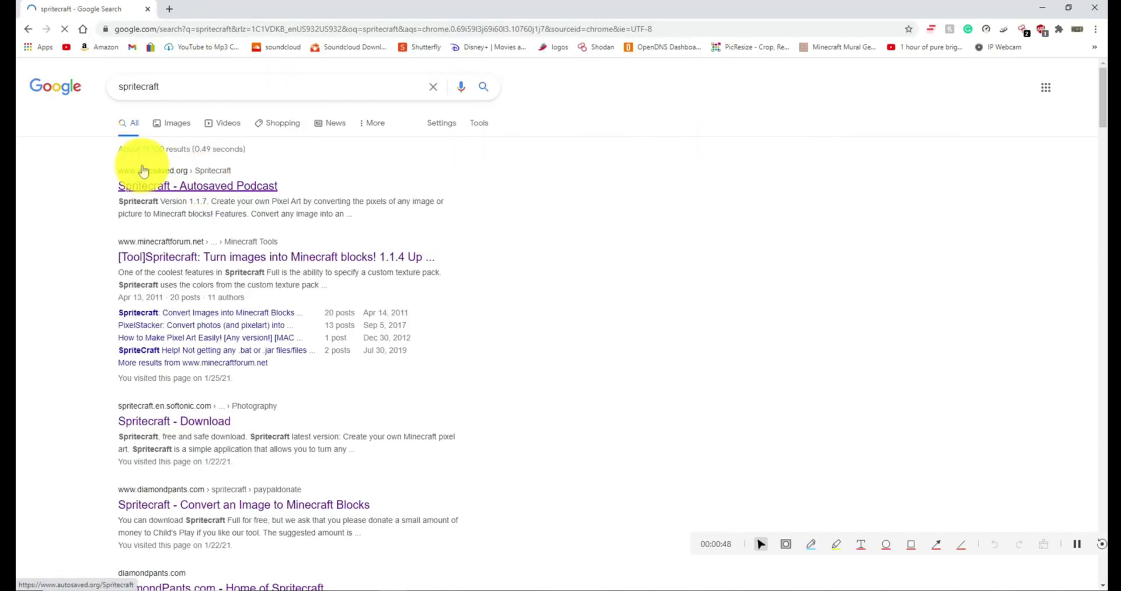
click(138, 168)
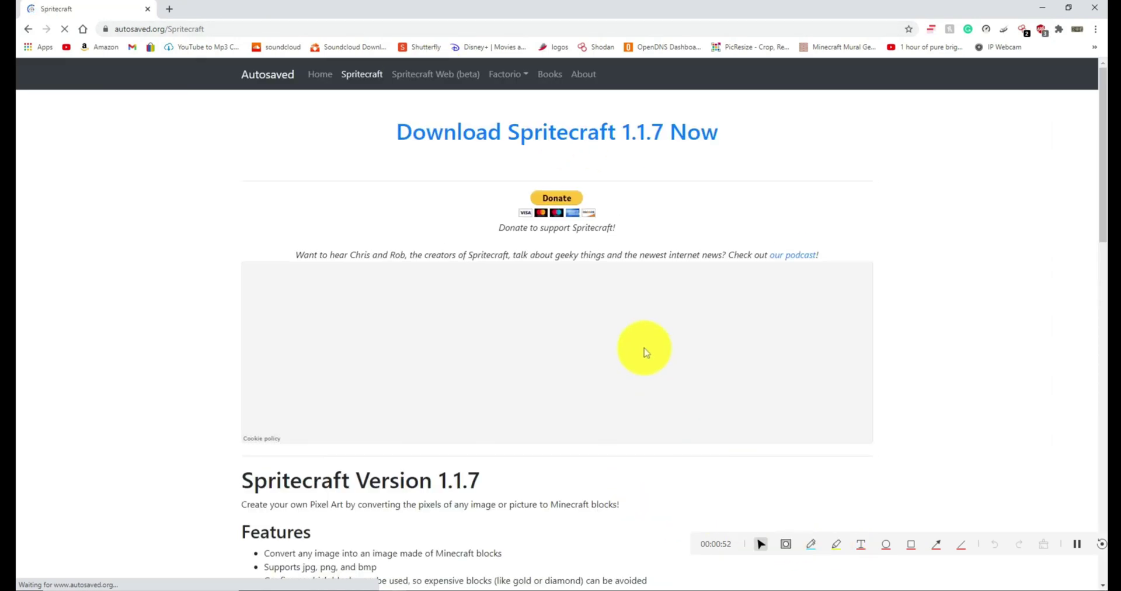
click(811, 544)
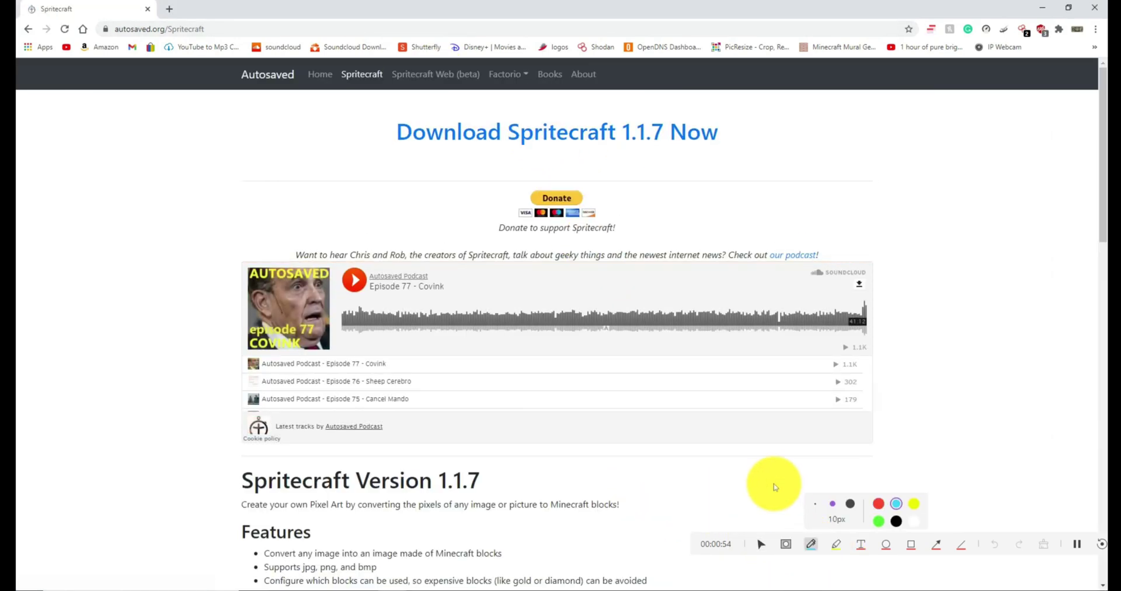
mouse_move(449, 126)
mouse_down()
mouse_move(295, 118)
mouse_move(656, 117)
mouse_move(409, 70)
mouse_up()
click(761, 544)
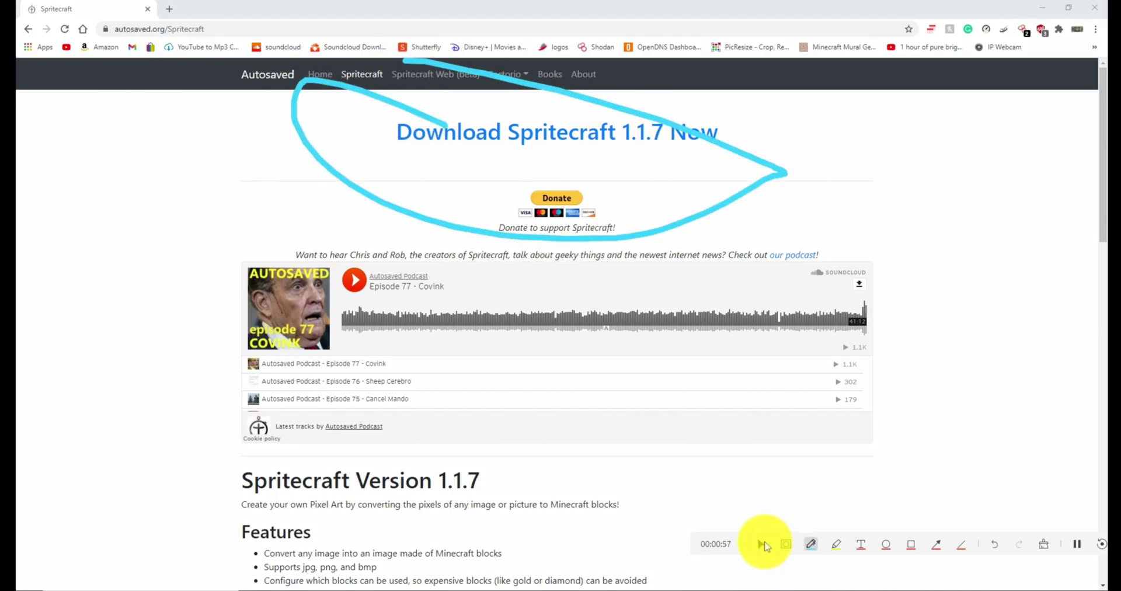
Step: Download Spritecraft 1.1.7 and move the downloaded zip file onto the desktop
click(454, 146)
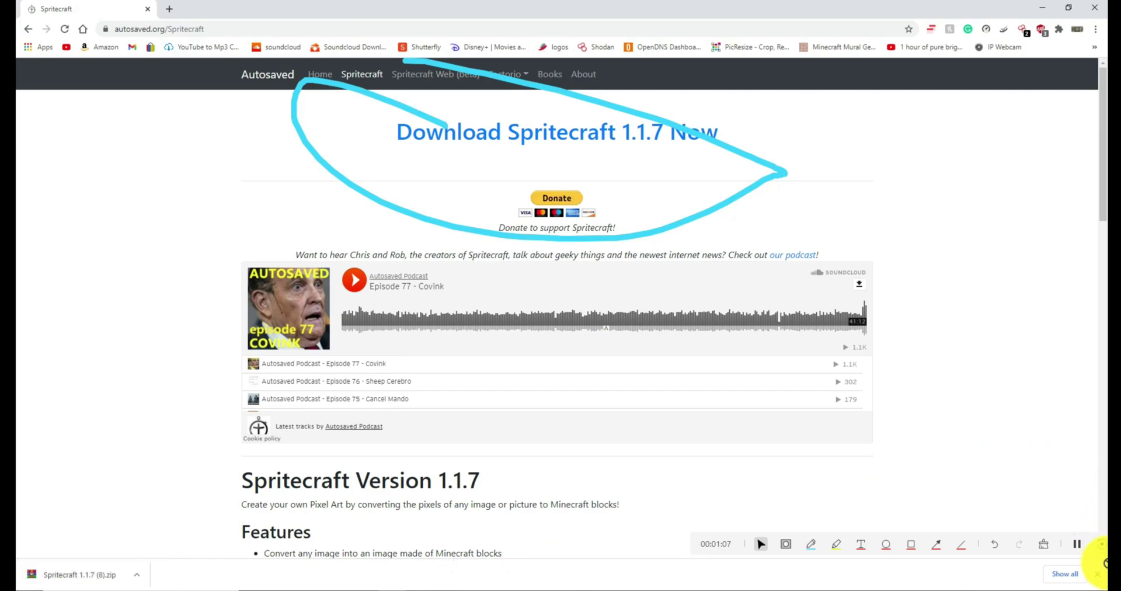
click(1103, 589)
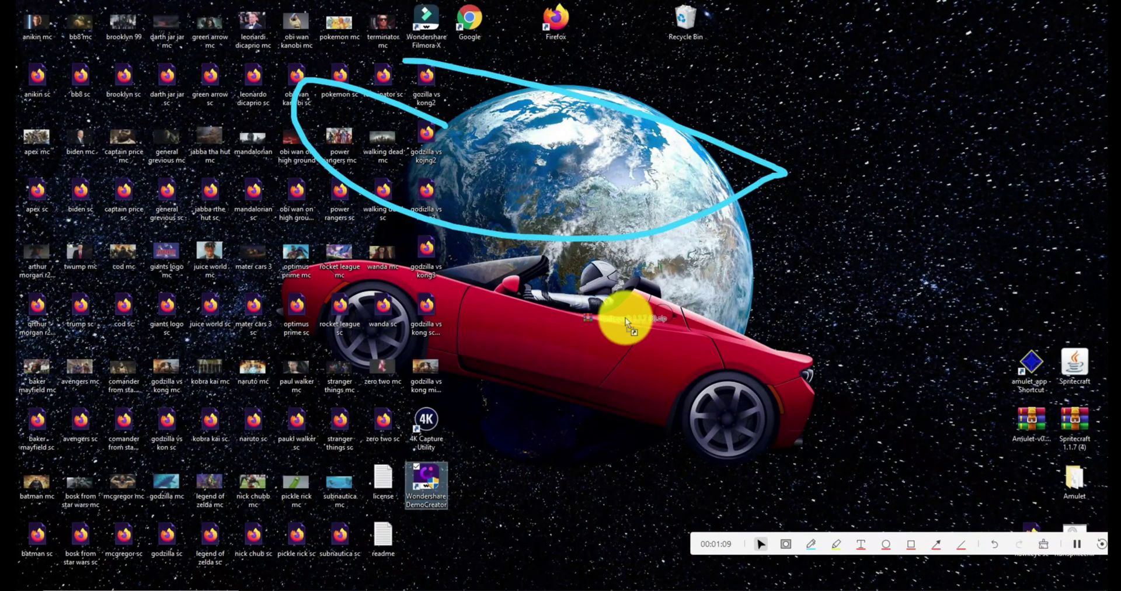
drag(623, 318, 624, 318)
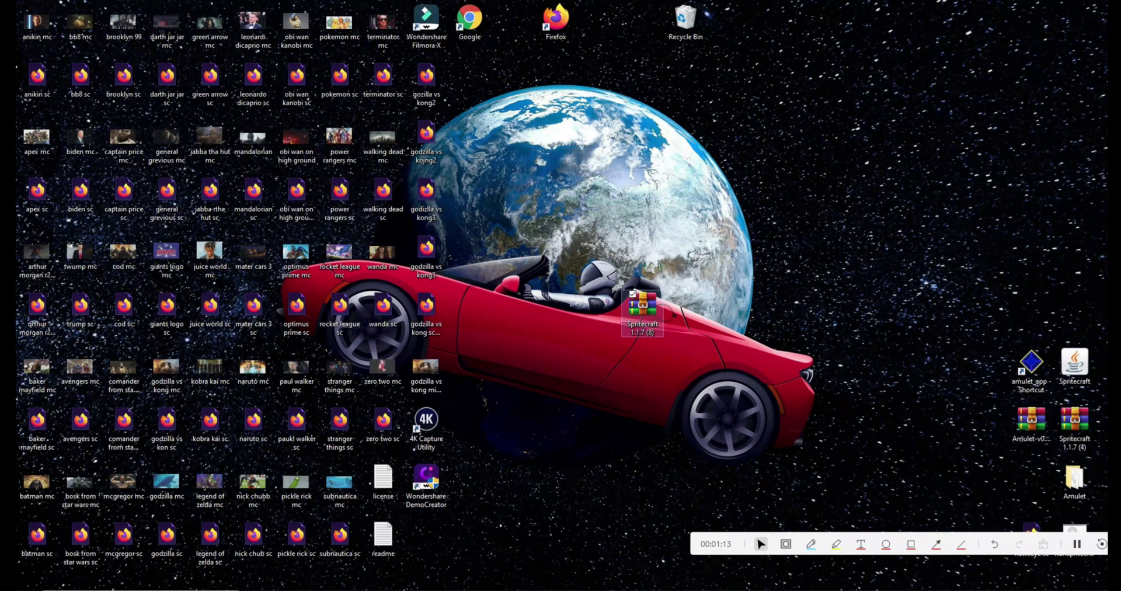
Step: Search for winrar in a new tab, view the WinRAR download page on win-rar.com and close the browser
key(super+d)
key(ctrl+t)
text(winrar)
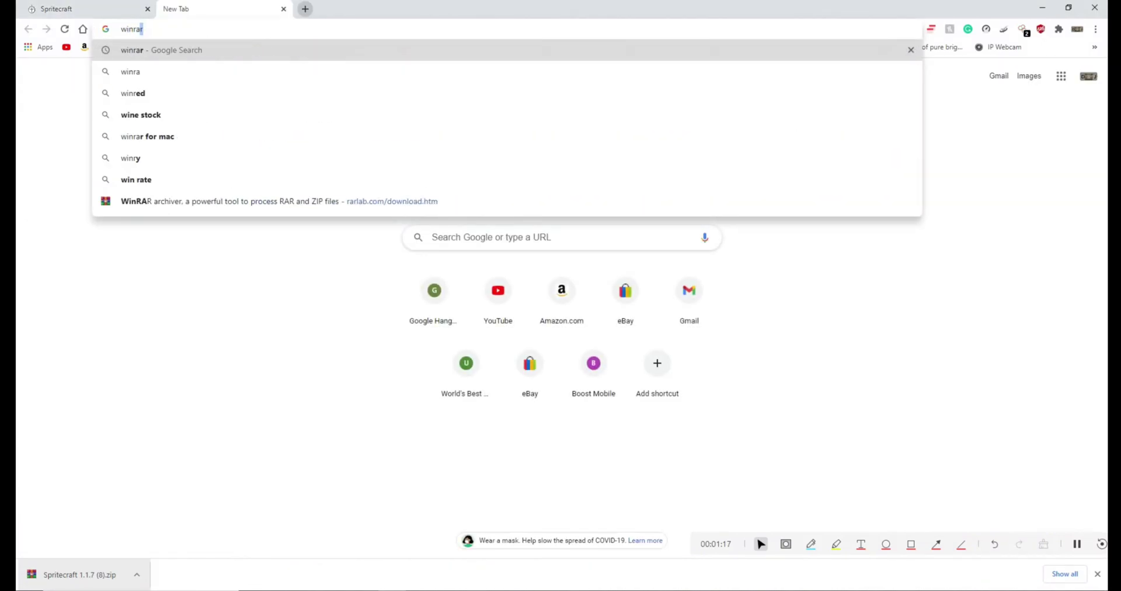
key(Return)
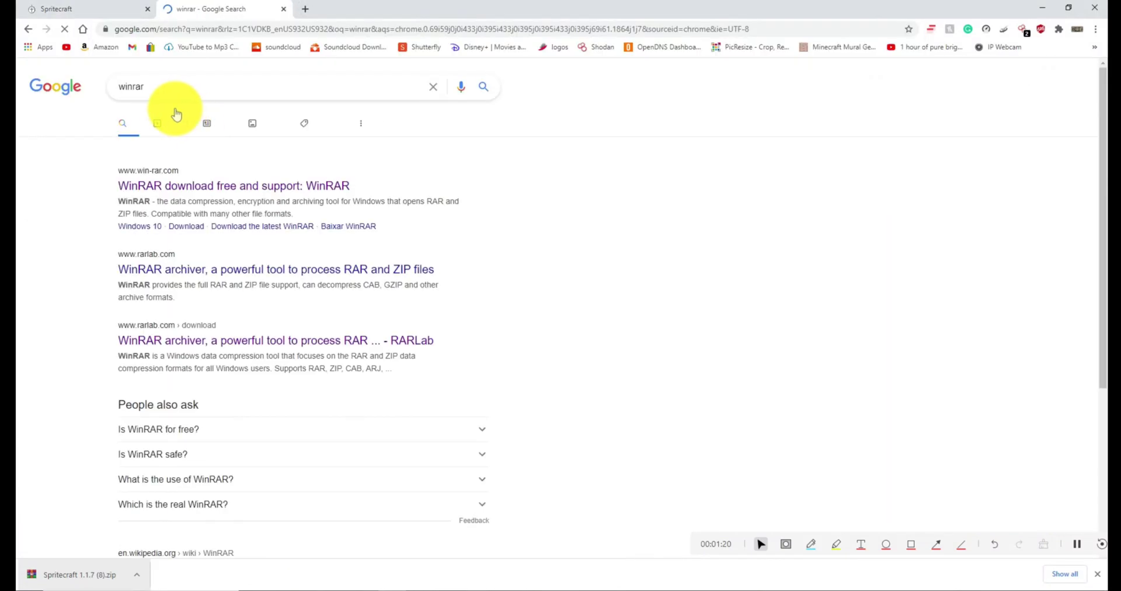
click(170, 183)
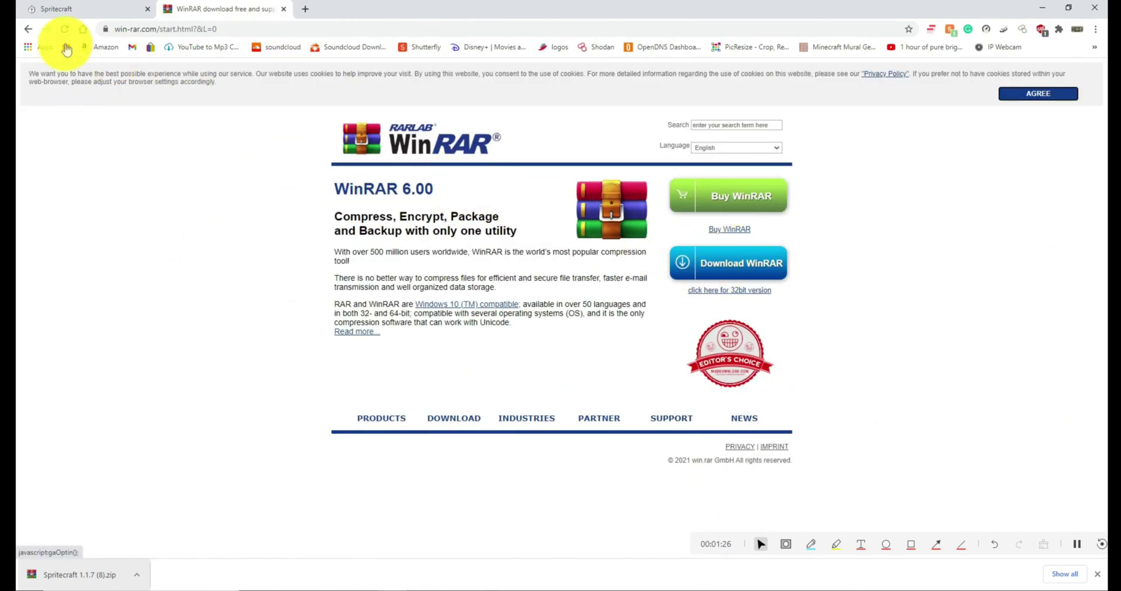
click(1096, 7)
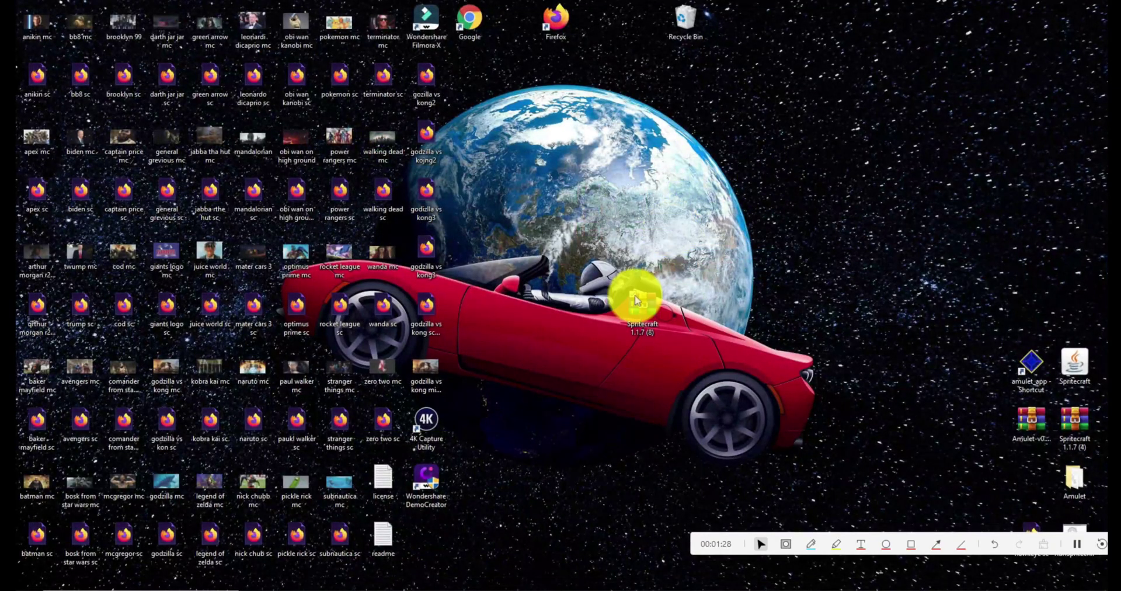
Step: Try to extract the Spritecraft 1.1.7 (8) archive directly onto the desktop, then cancel replacing the existing files
right_click(645, 316)
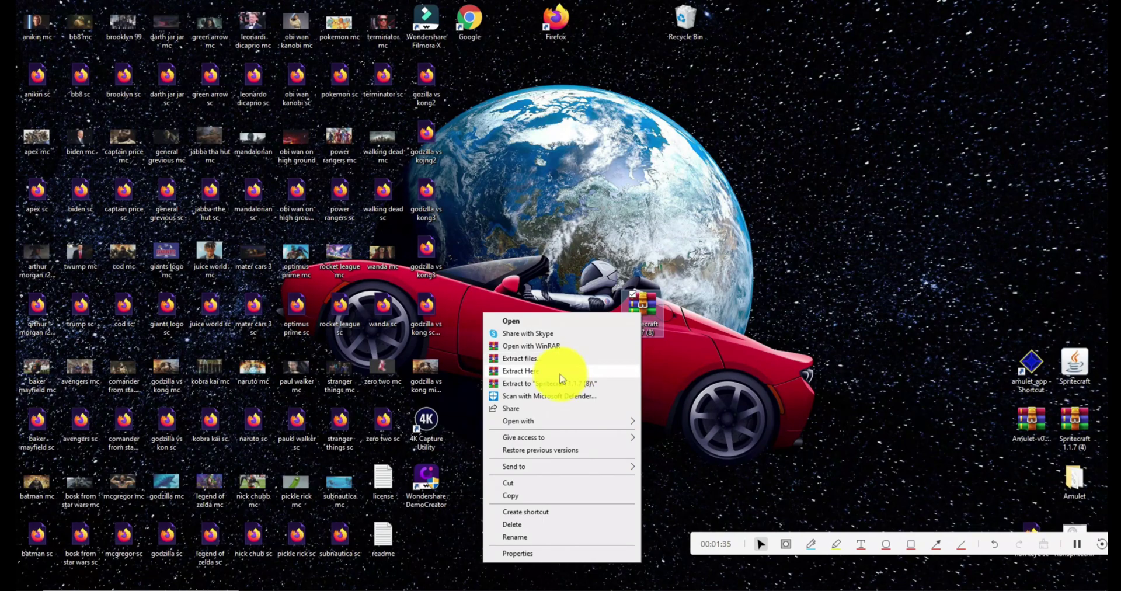
click(560, 378)
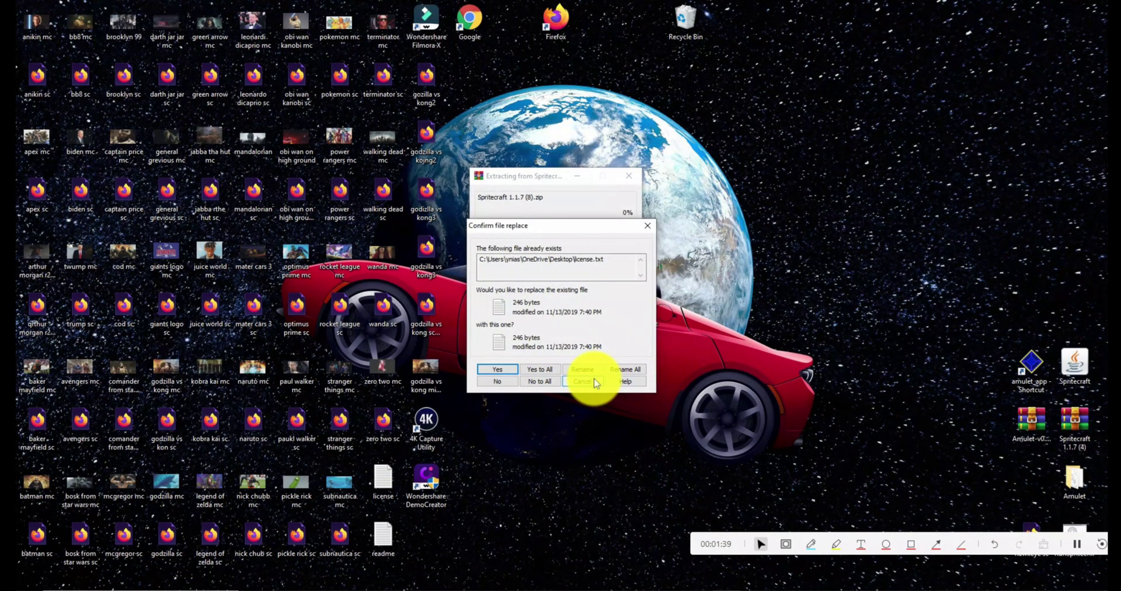
click(595, 381)
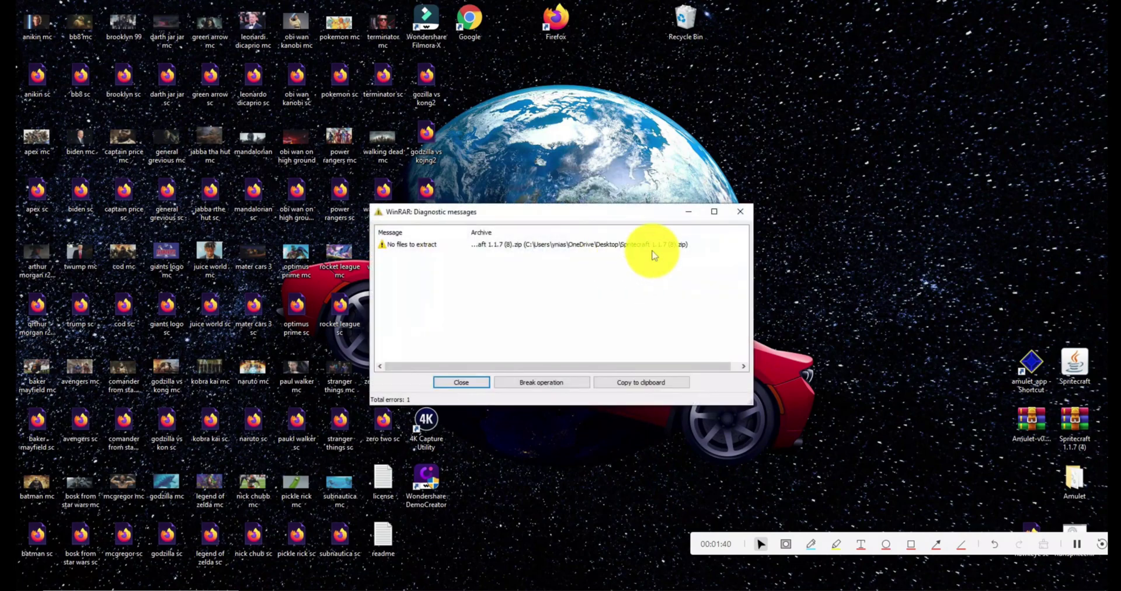
click(740, 211)
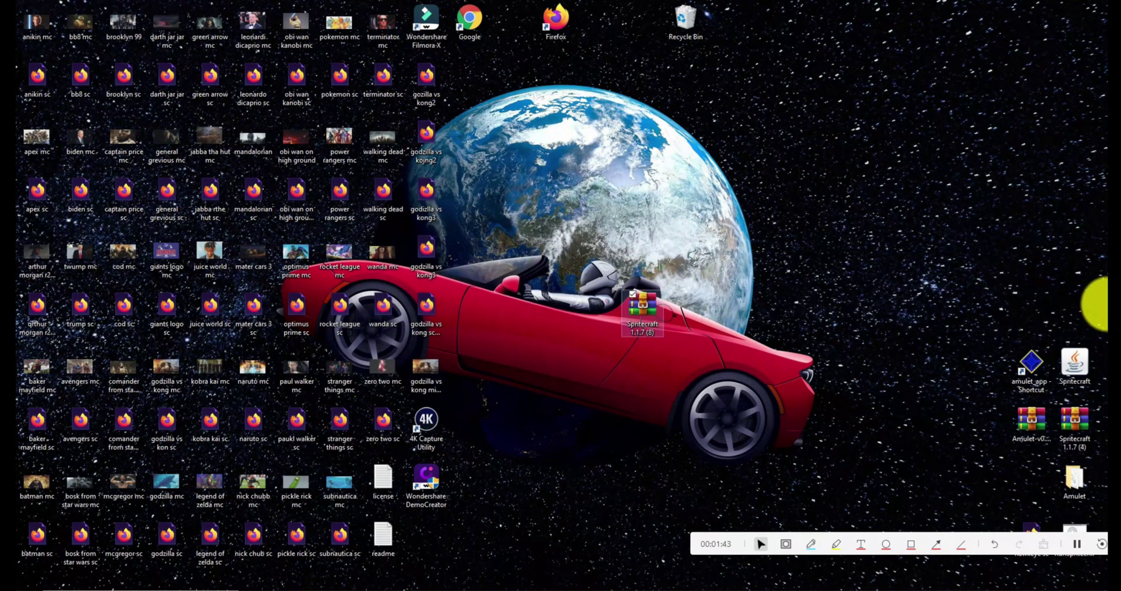
Step: Delete the Spritecraft 1.1.7 (8) archive from the desktop
click(1077, 365)
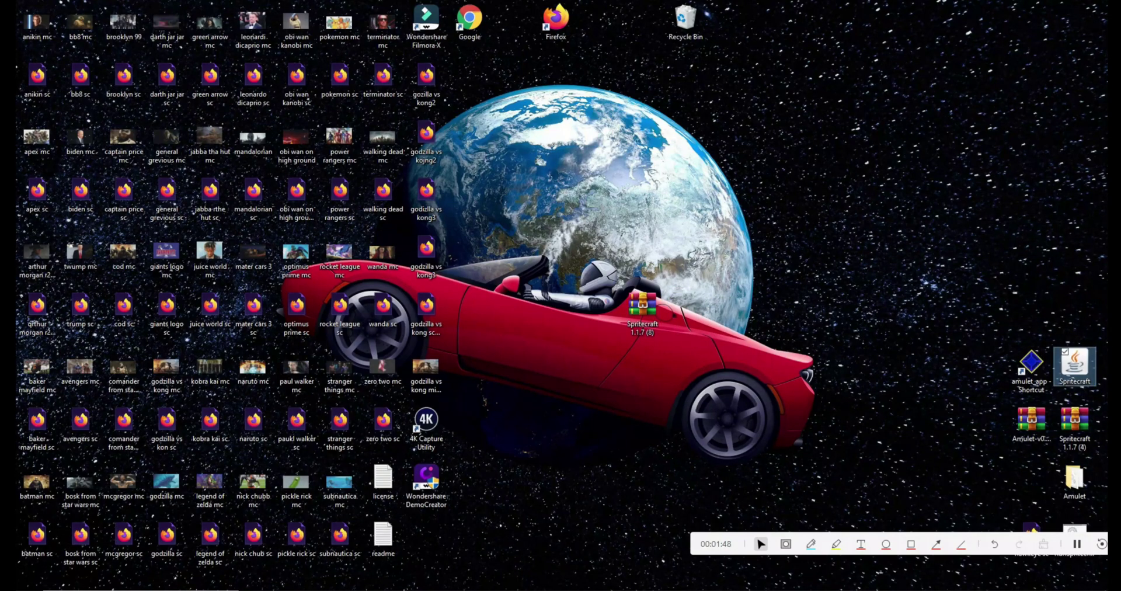
click(642, 304)
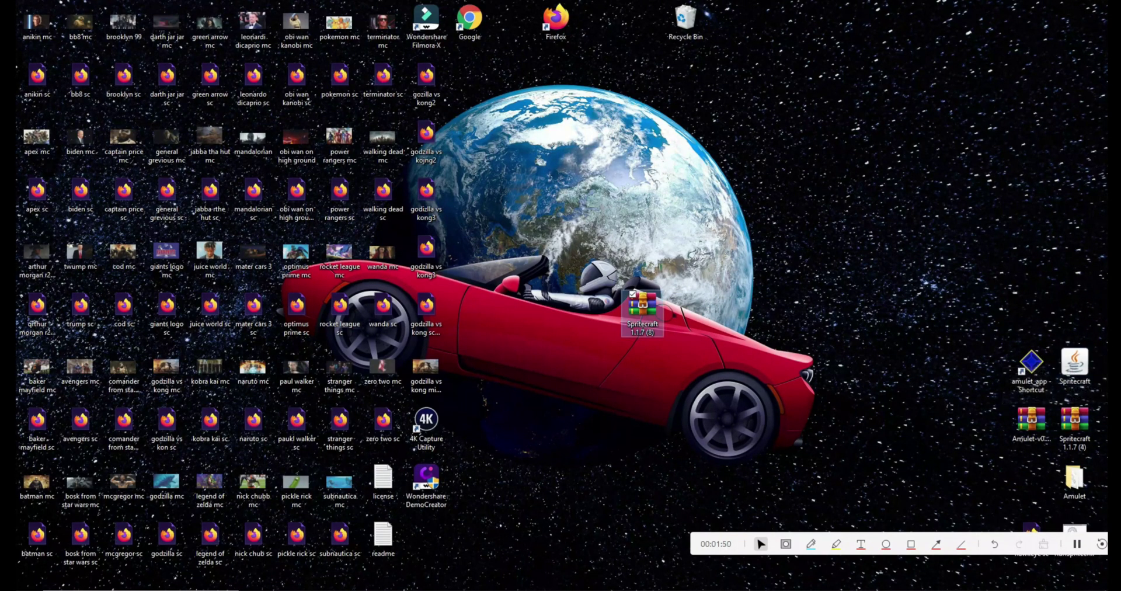
right_click(641, 310)
click(514, 519)
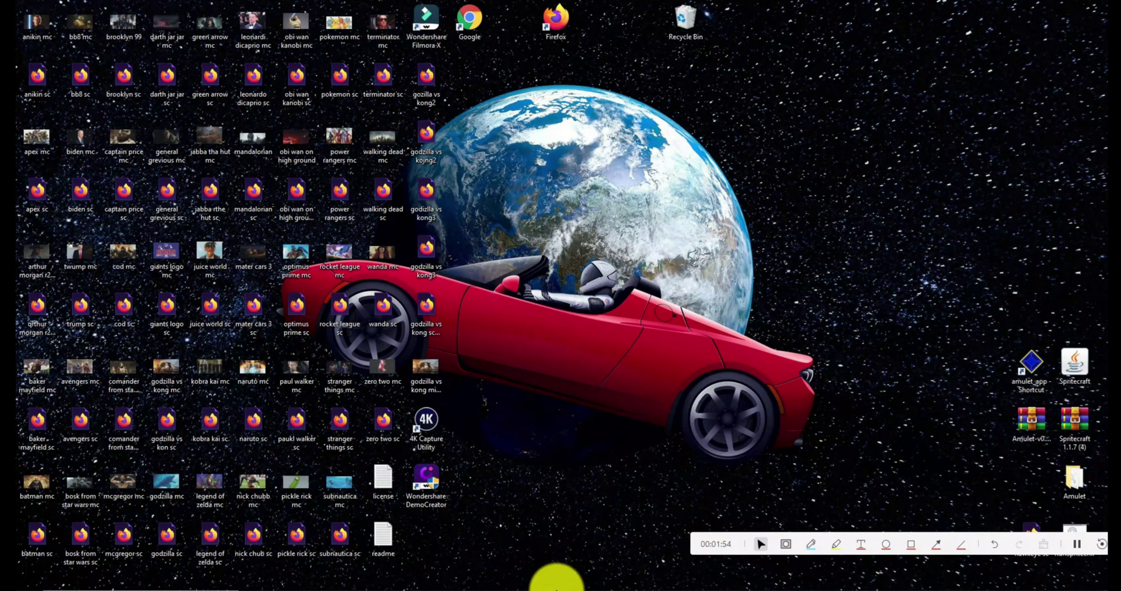
Step: Switch to Chrome, search for the Amulet editor and open the amulet-editor.com website
click(392, 587)
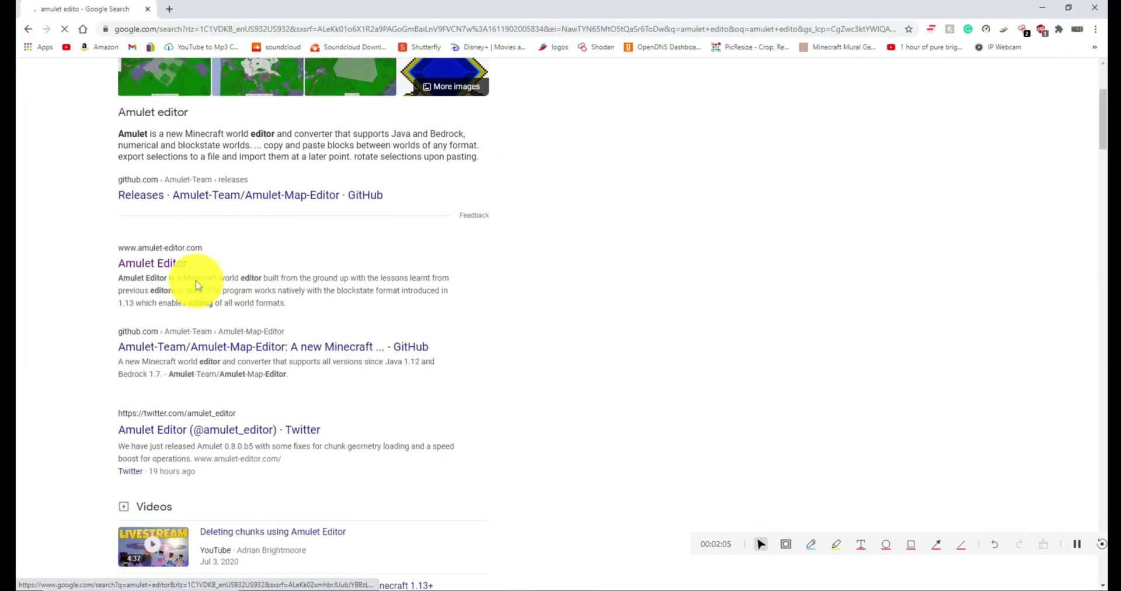
scroll(193, 283, down, 1)
click(166, 234)
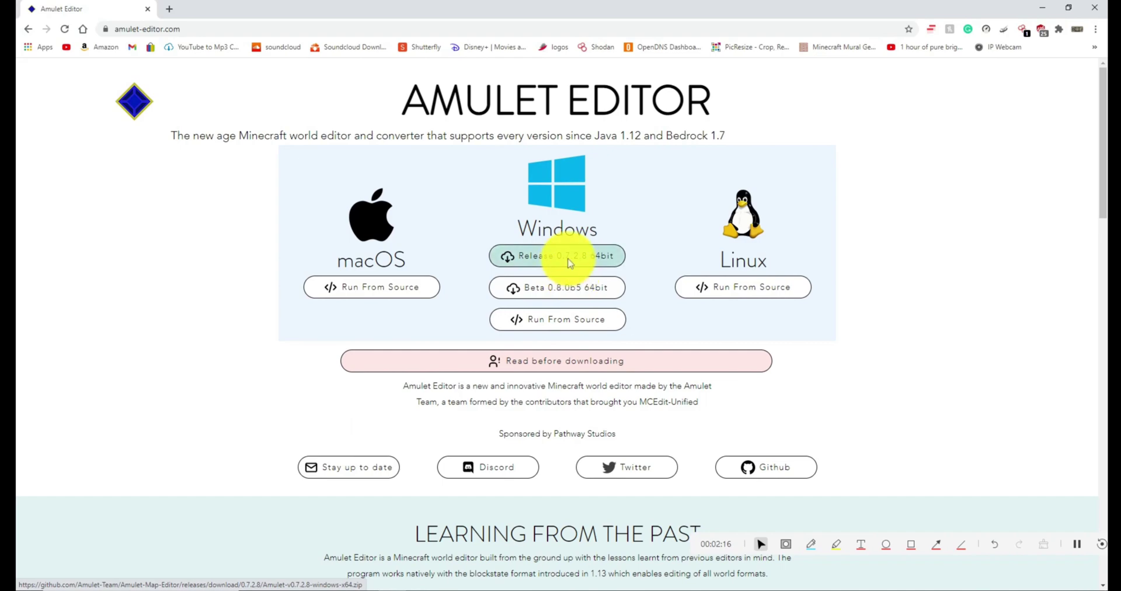
Step: Download the Windows Release 0.7.2.8 64bit of Amulet Editor and move its zip file onto the desktop
click(583, 263)
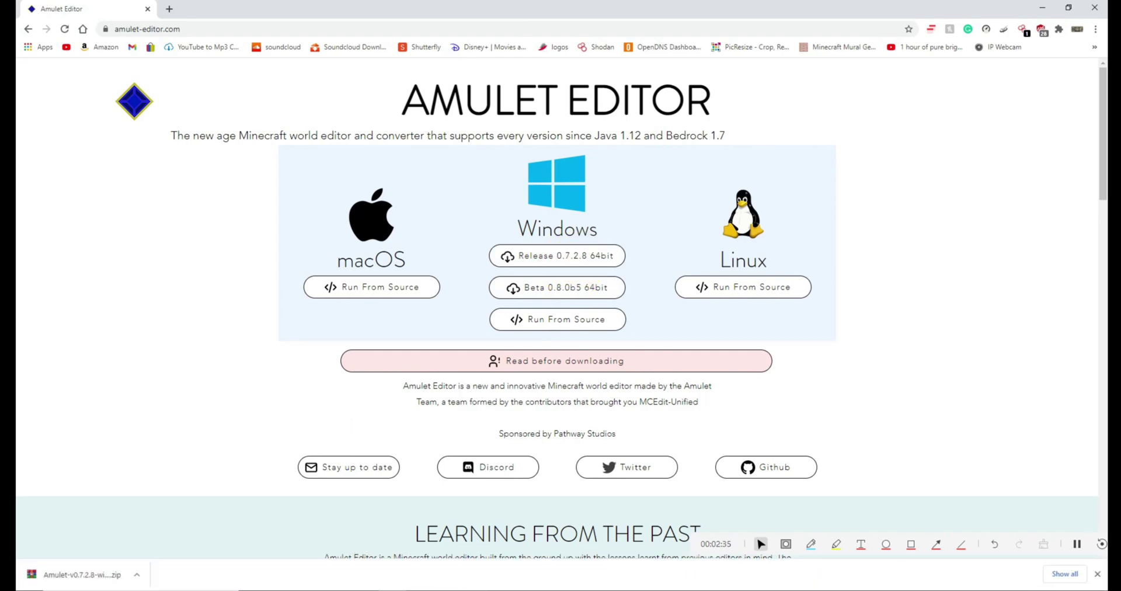
key(super+d)
drag(695, 285, 607, 274)
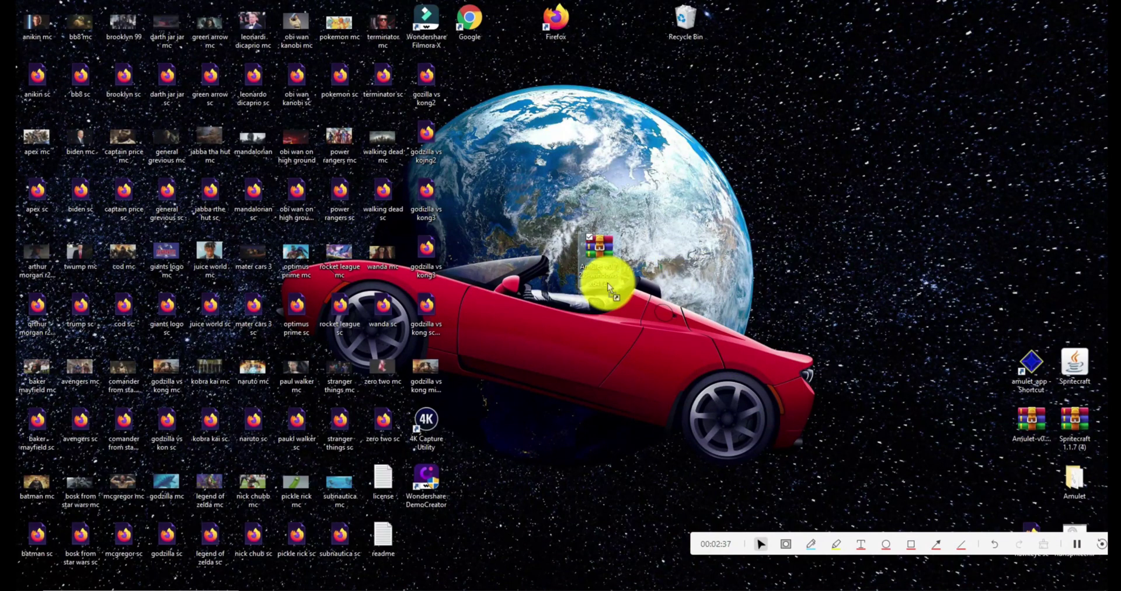
Step: Try to extract the Amulet-v0.7.2.8-windows-x64 (2) archive onto the desktop, then cancel replacing the existing files
right_click(582, 258)
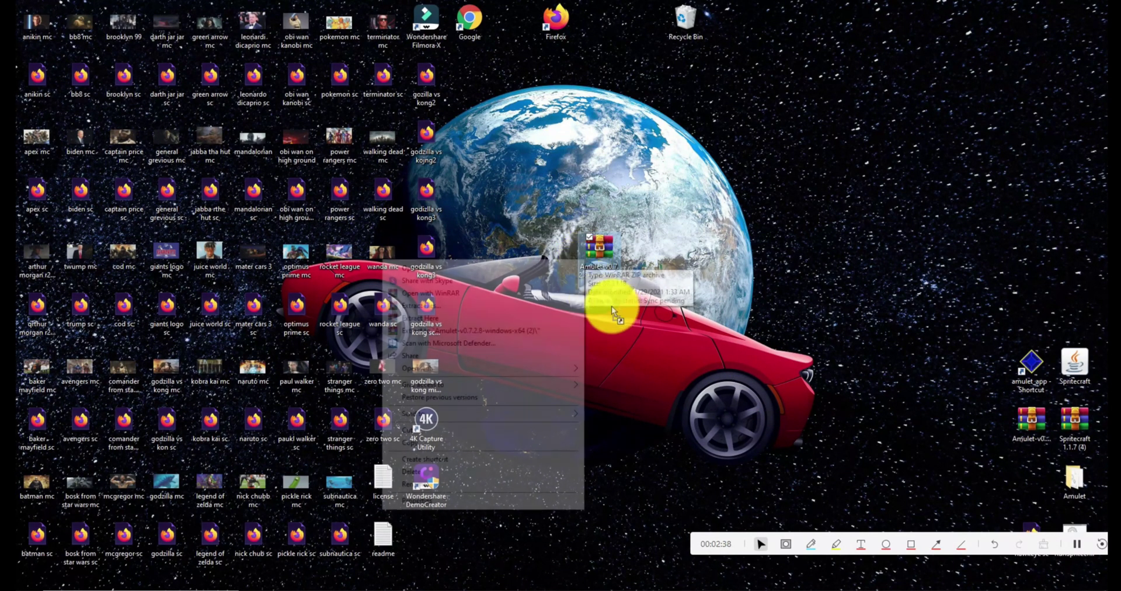
click(445, 320)
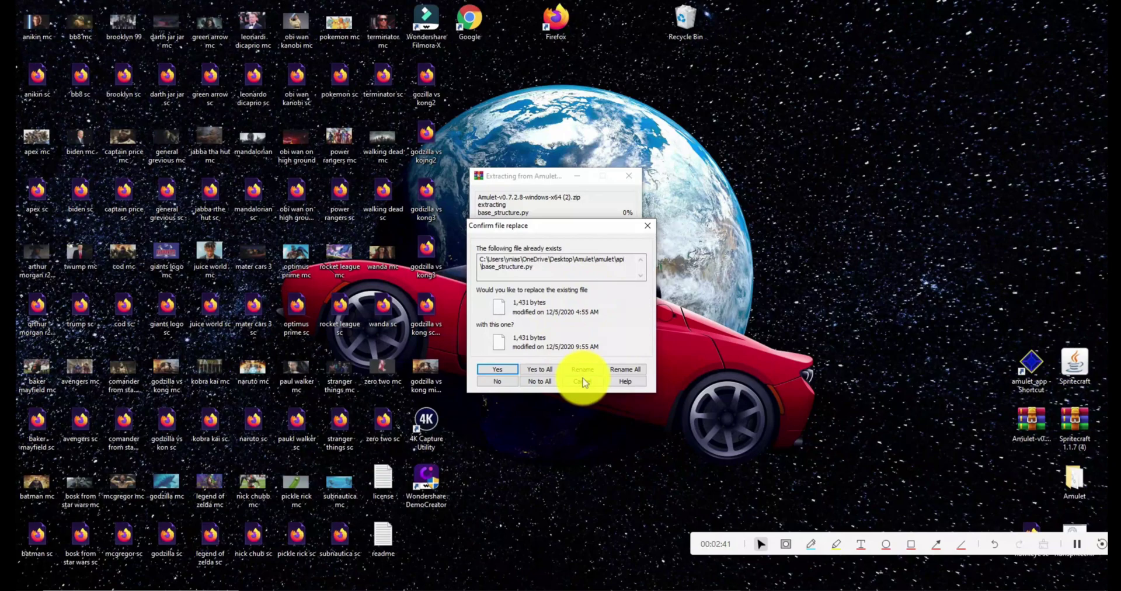
click(583, 382)
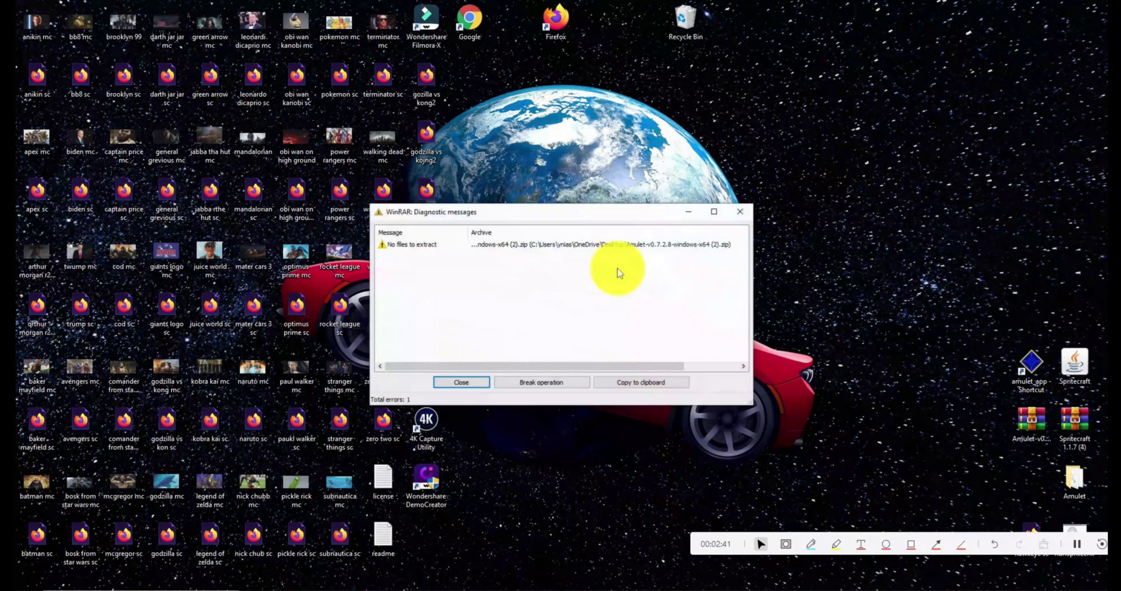
click(741, 213)
Step: Delete the Amulet-v0.7.2.8-windows-x64 (2) archive from the desktop
right_click(607, 259)
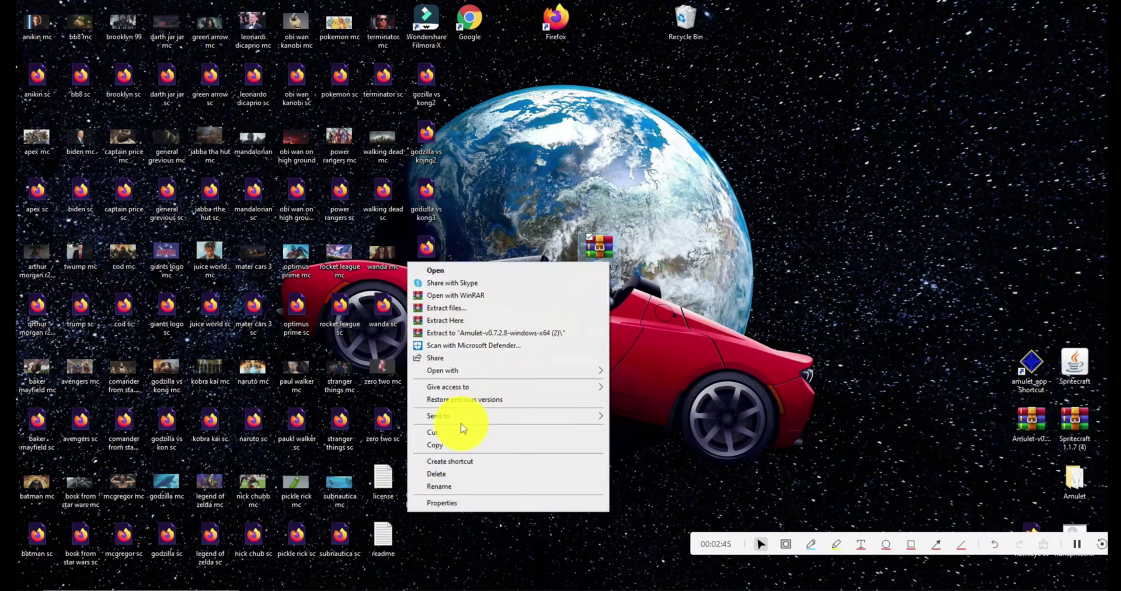
click(444, 474)
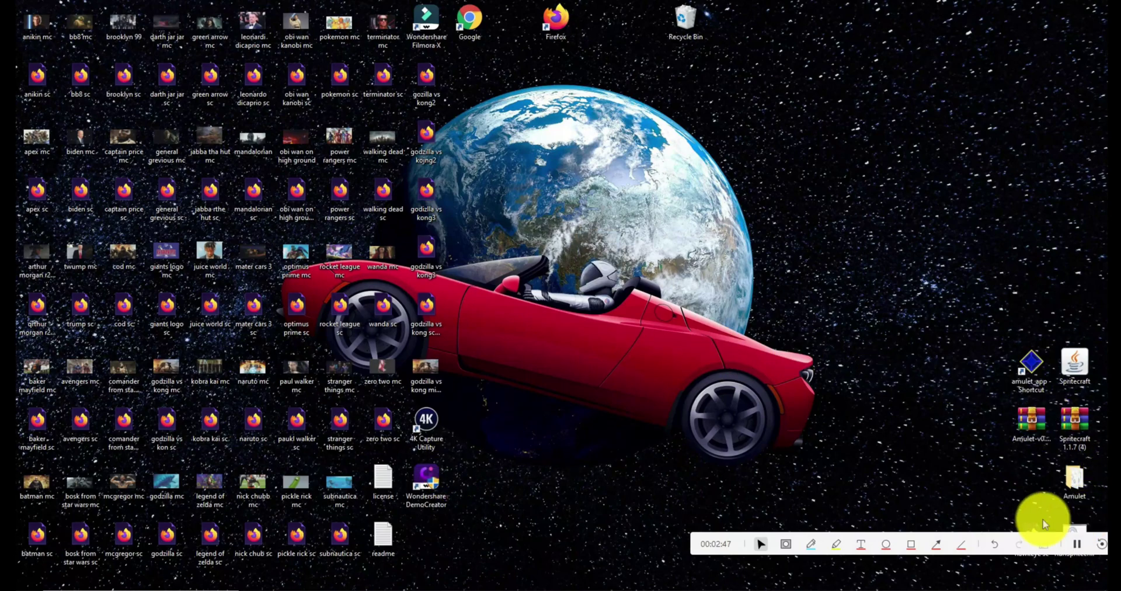
drag(901, 538, 808, 302)
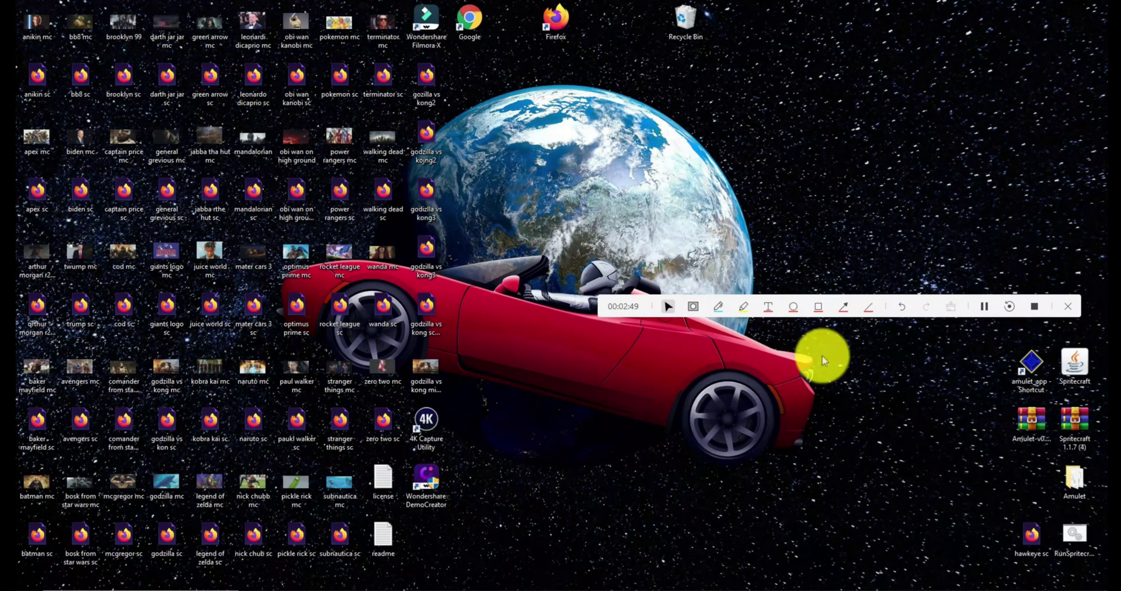
Step: Open the desktop's Amulet folder, examine the amulet_app application, its shortcut and its available actions, and close the folder
double_click(1076, 480)
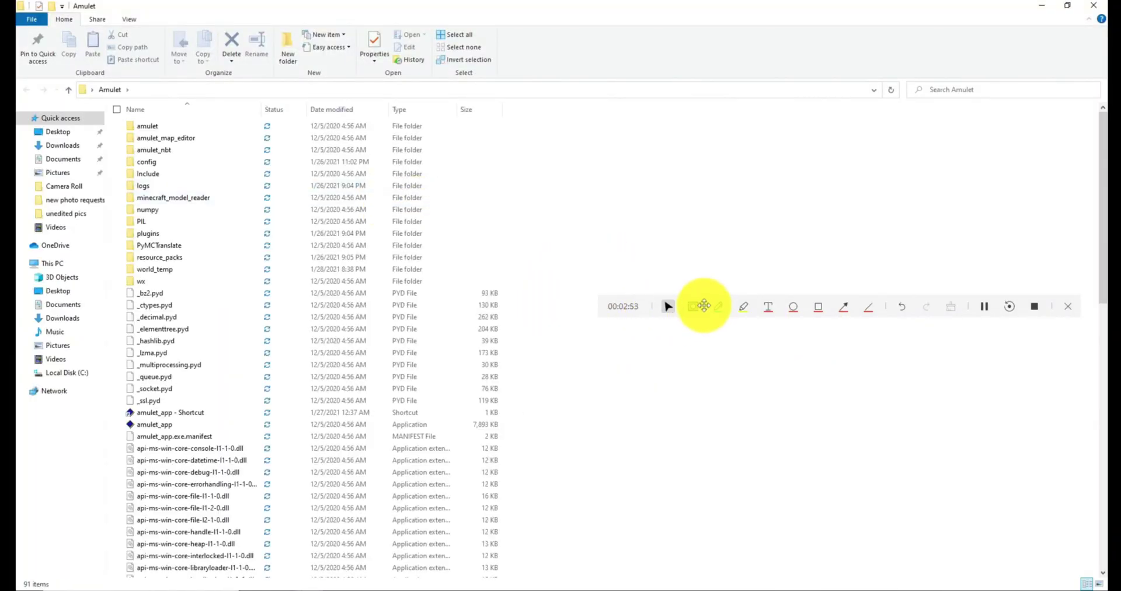
drag(704, 301, 699, 554)
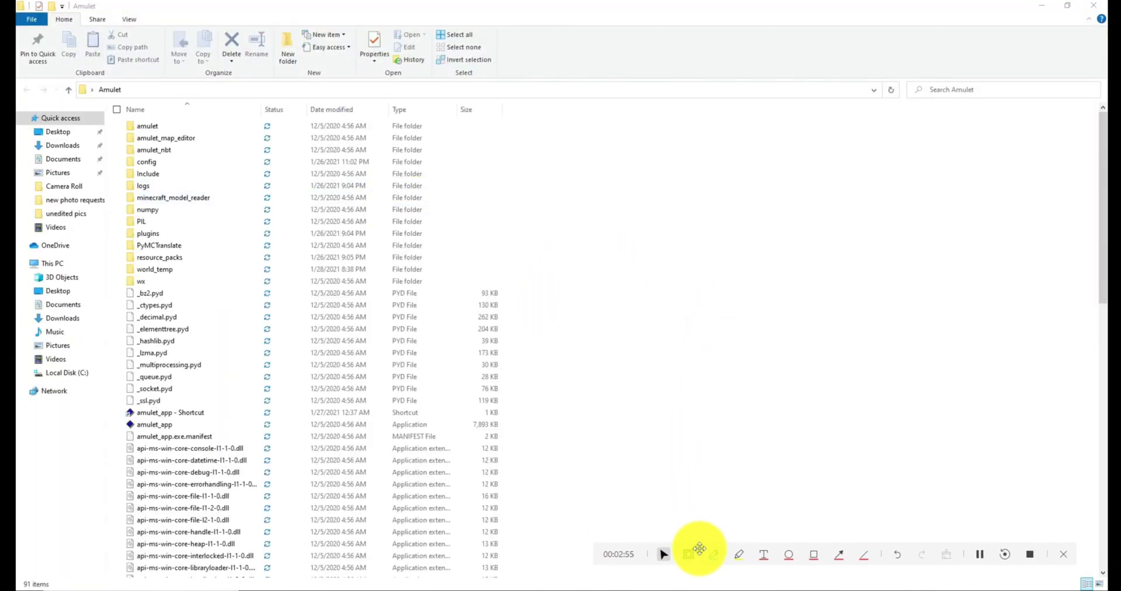
click(180, 427)
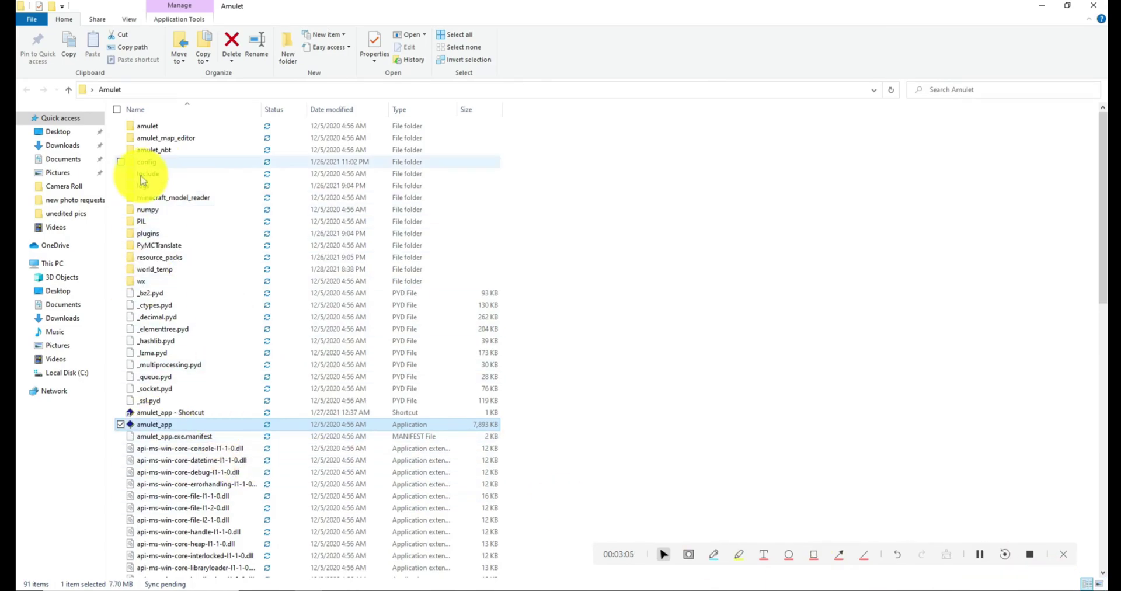
click(167, 415)
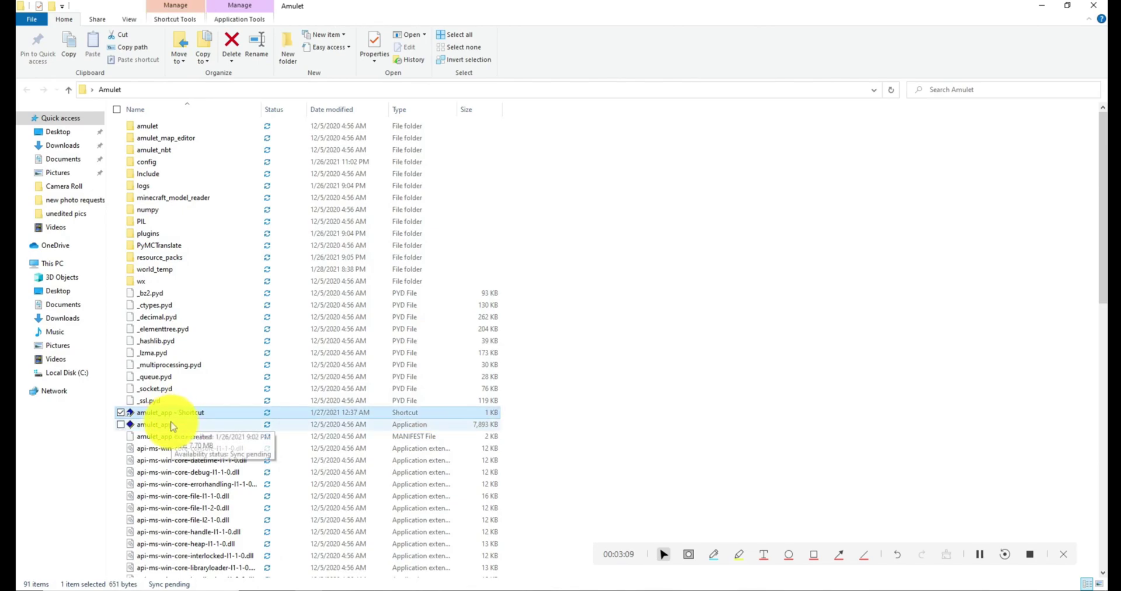
click(173, 424)
right_click(171, 422)
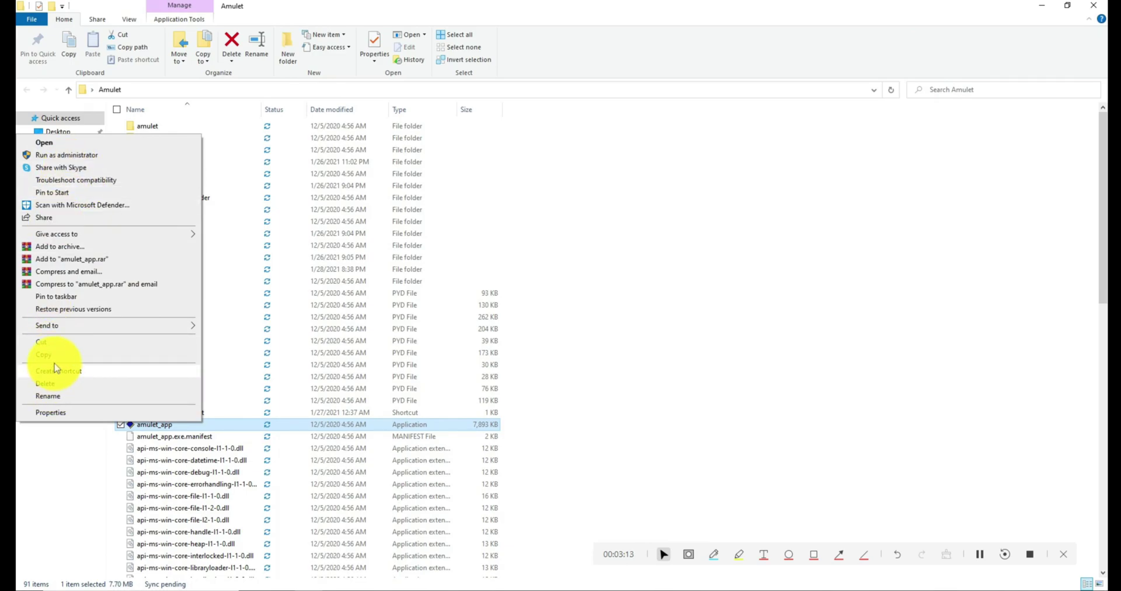
click(542, 417)
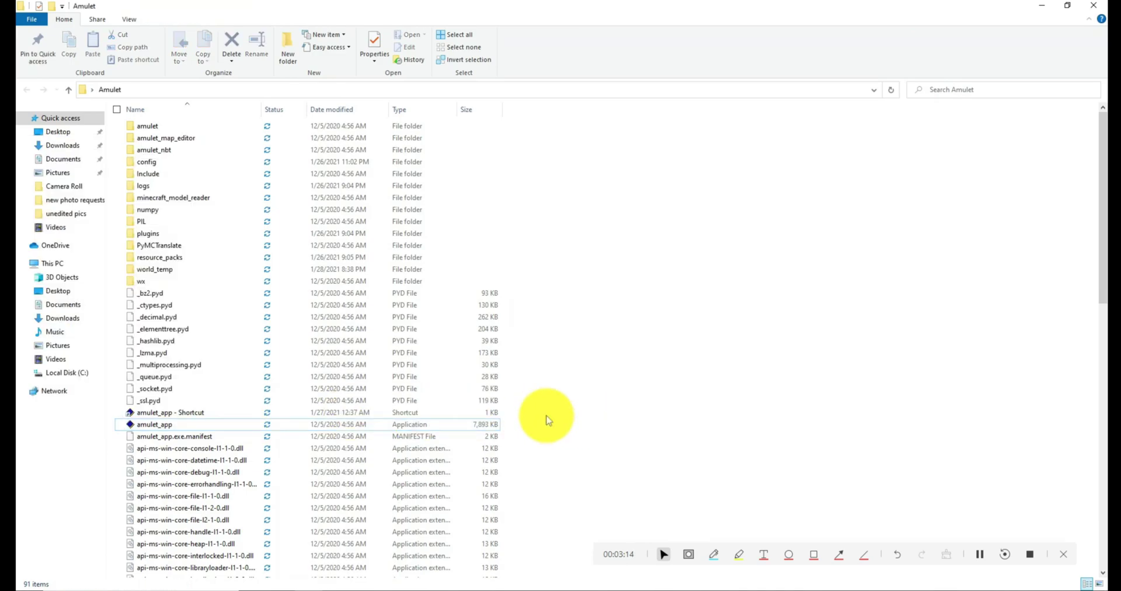
click(325, 412)
click(1100, 5)
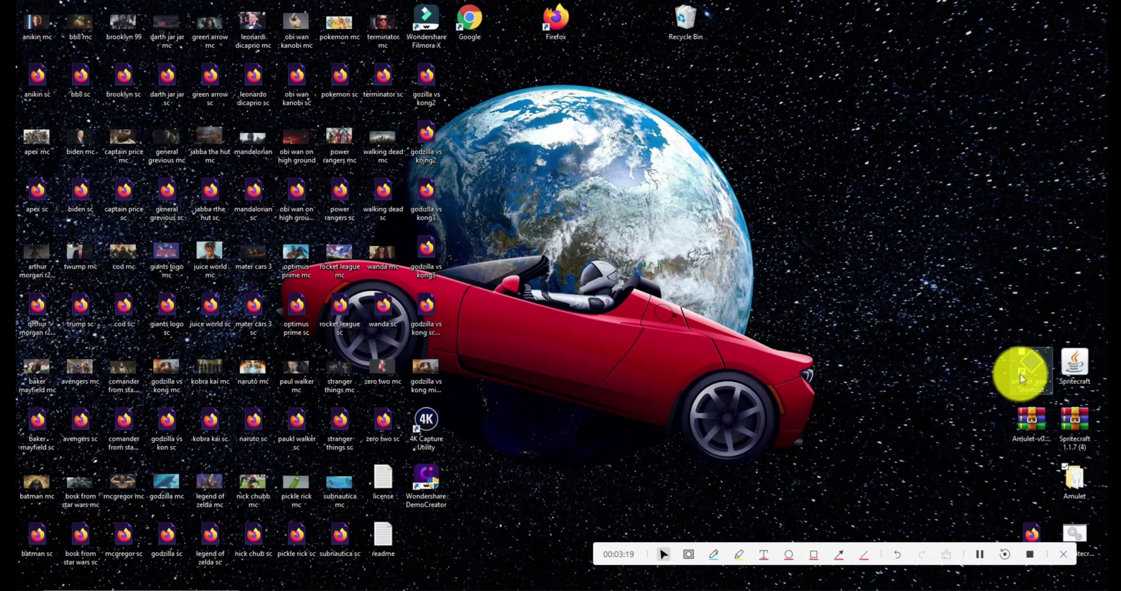
Step: Launch Spritecraft, load the image godzilla vs kong.jpg, and create a Minecraft blueprint with max width 500 and max height 250
double_click(1076, 373)
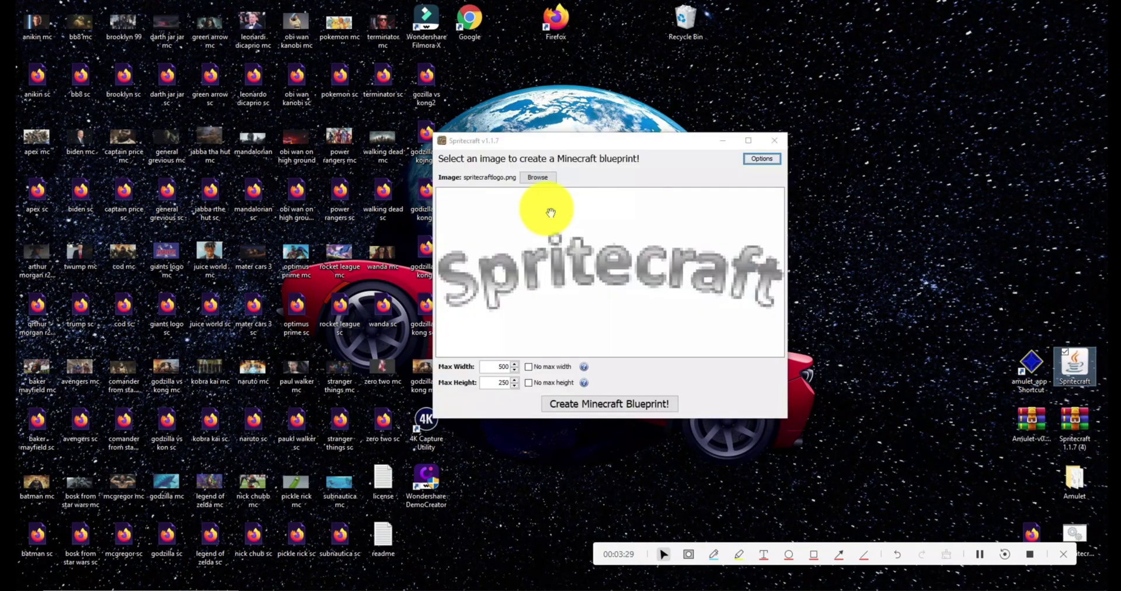
click(536, 178)
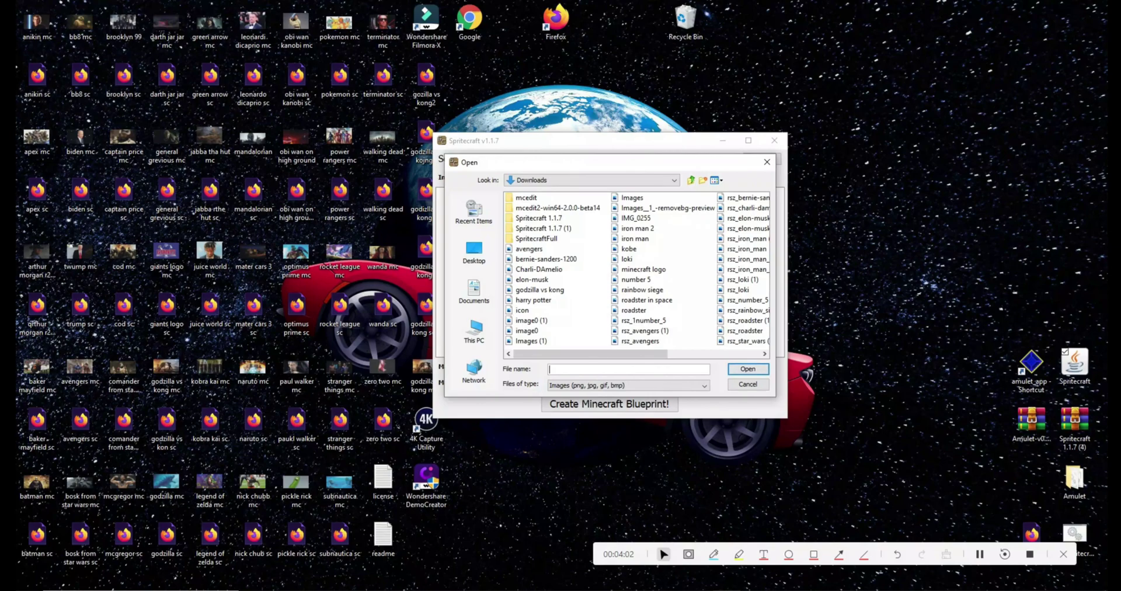
key(Return)
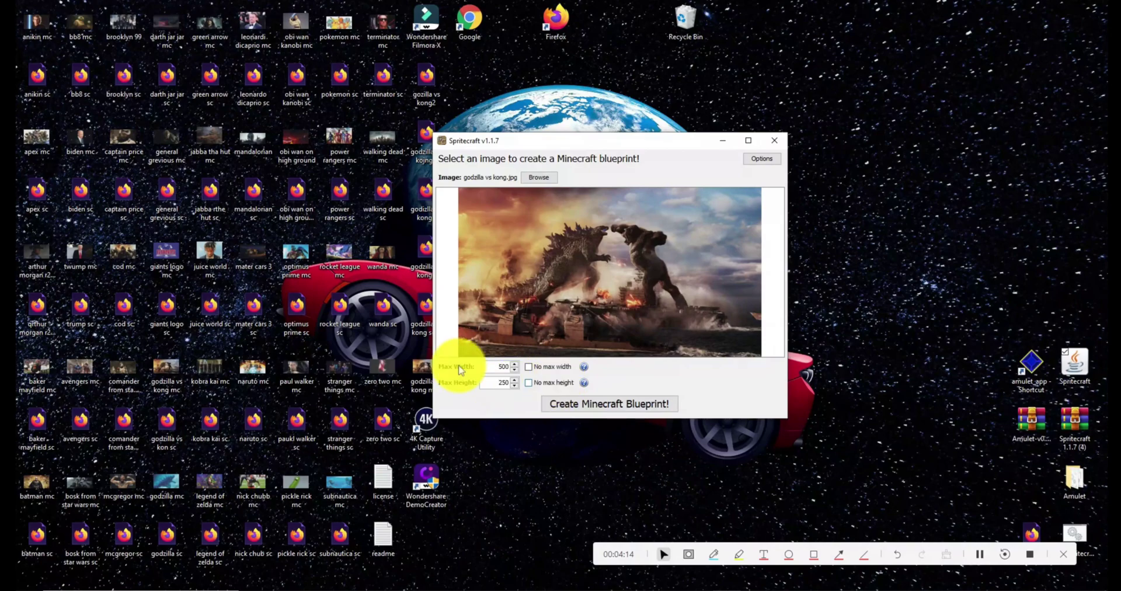
click(559, 409)
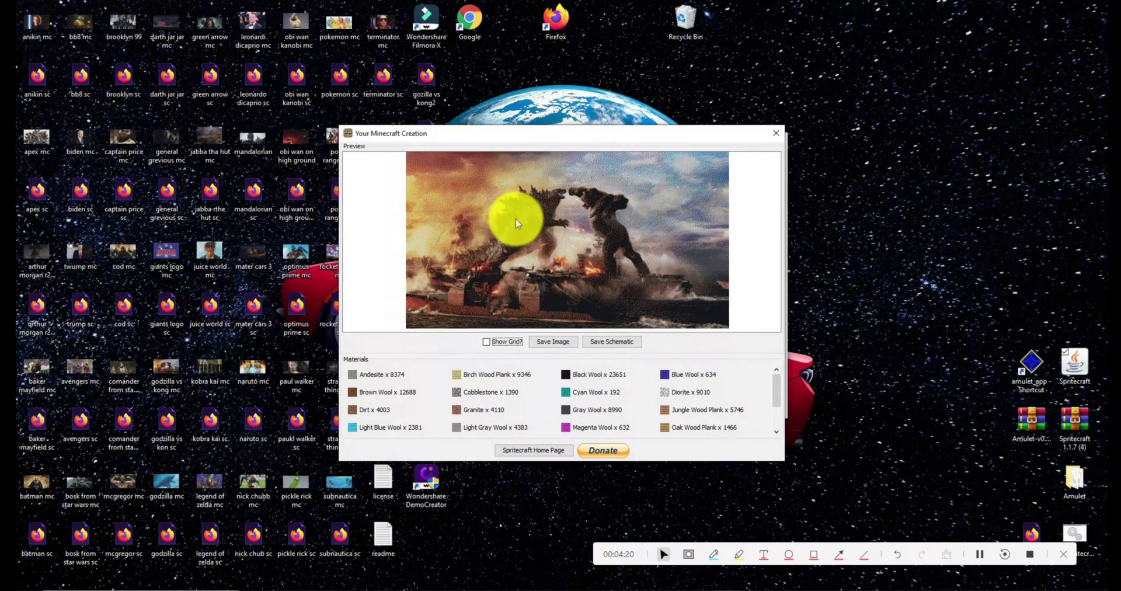
Step: Save the Minecraft creation as a schematic named "godzilla vs kong schematic2" on the desktop
click(532, 346)
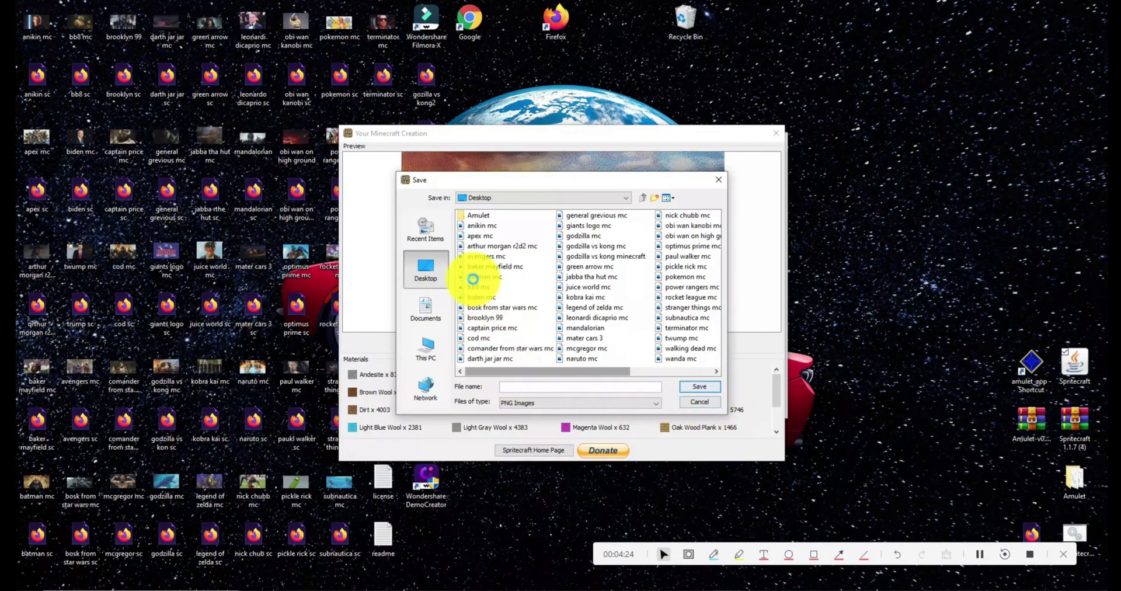
click(713, 184)
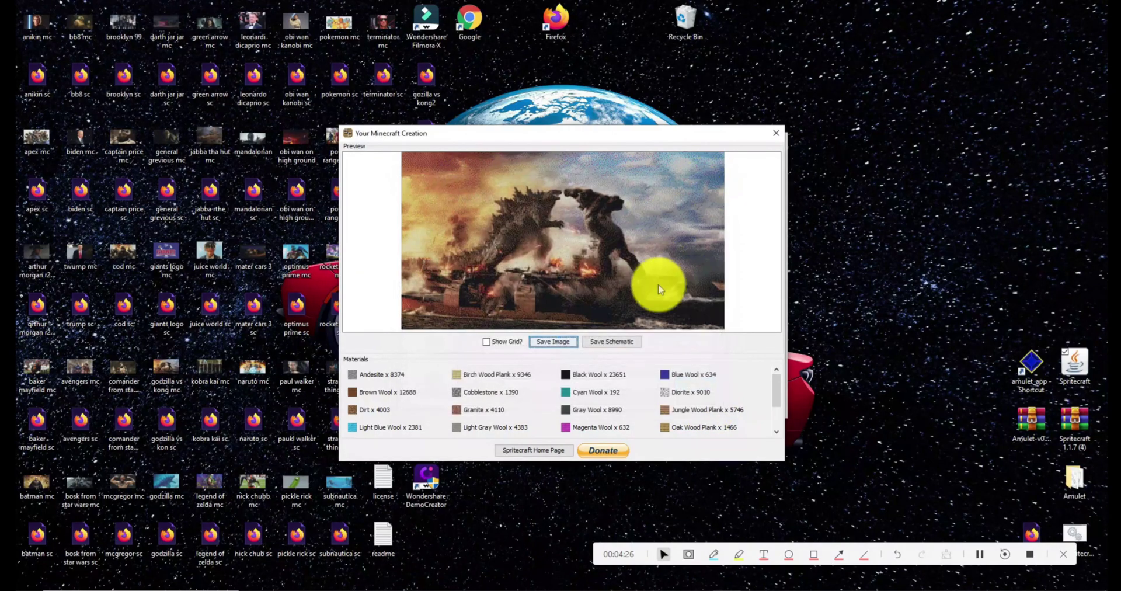
click(632, 346)
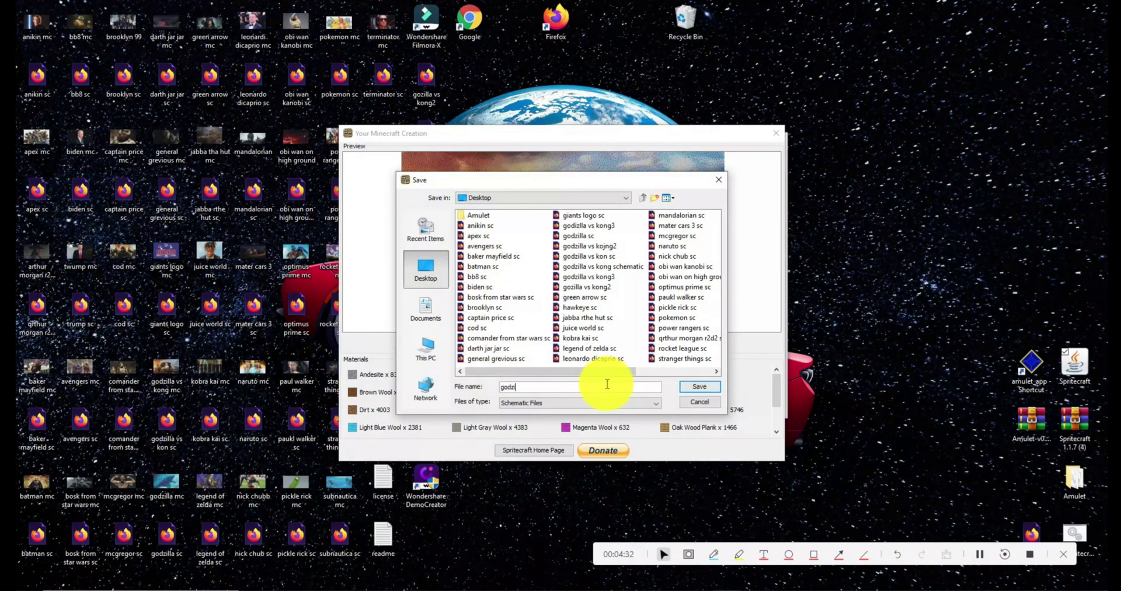
text(godzilla vs kong schematic2)
click(695, 386)
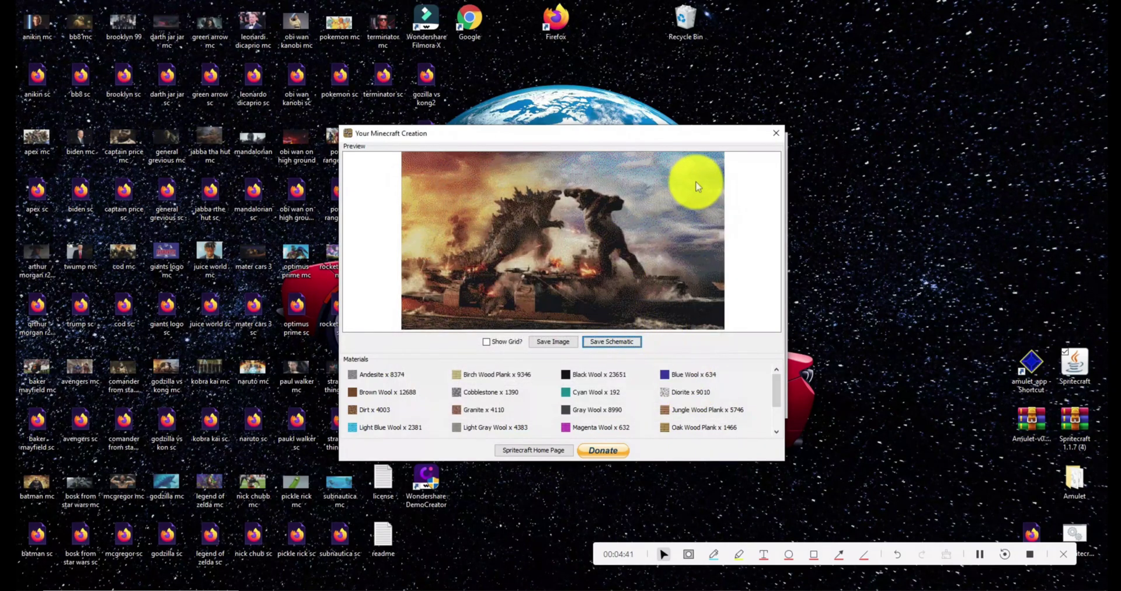
Step: Close Spritecraft and move the godzilla vs kong schematic2 file near the Amulet archive on the desktop
click(772, 135)
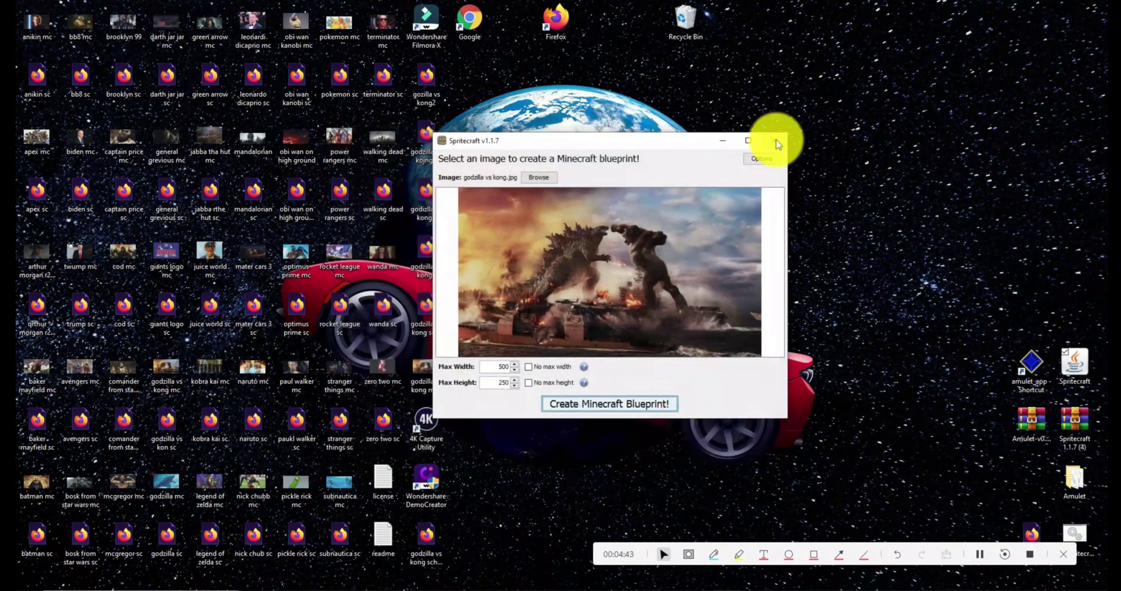
click(776, 142)
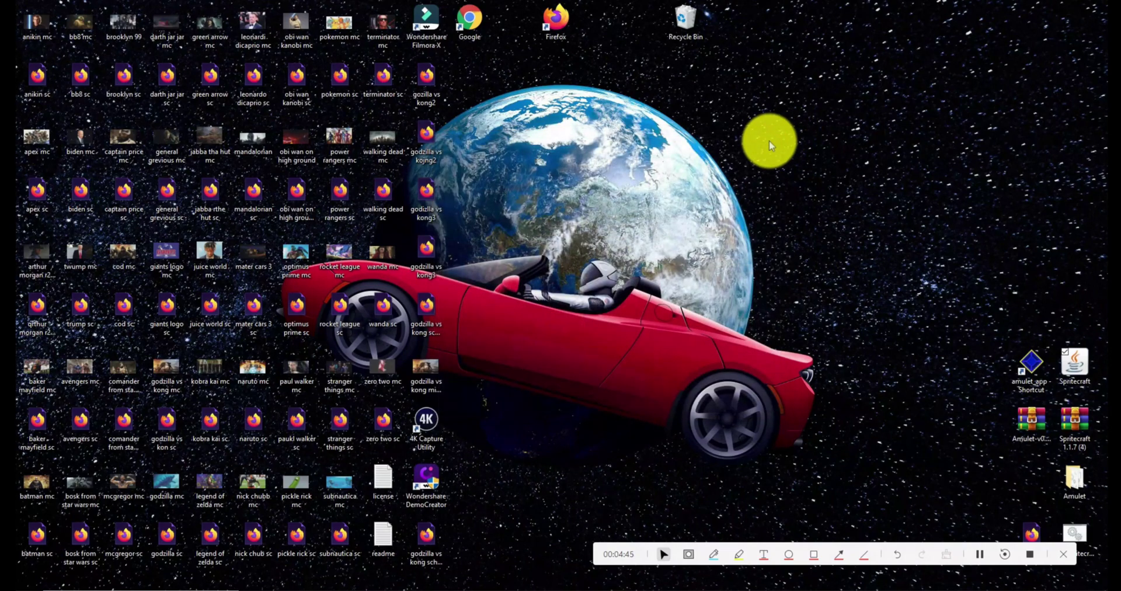
drag(445, 538, 943, 426)
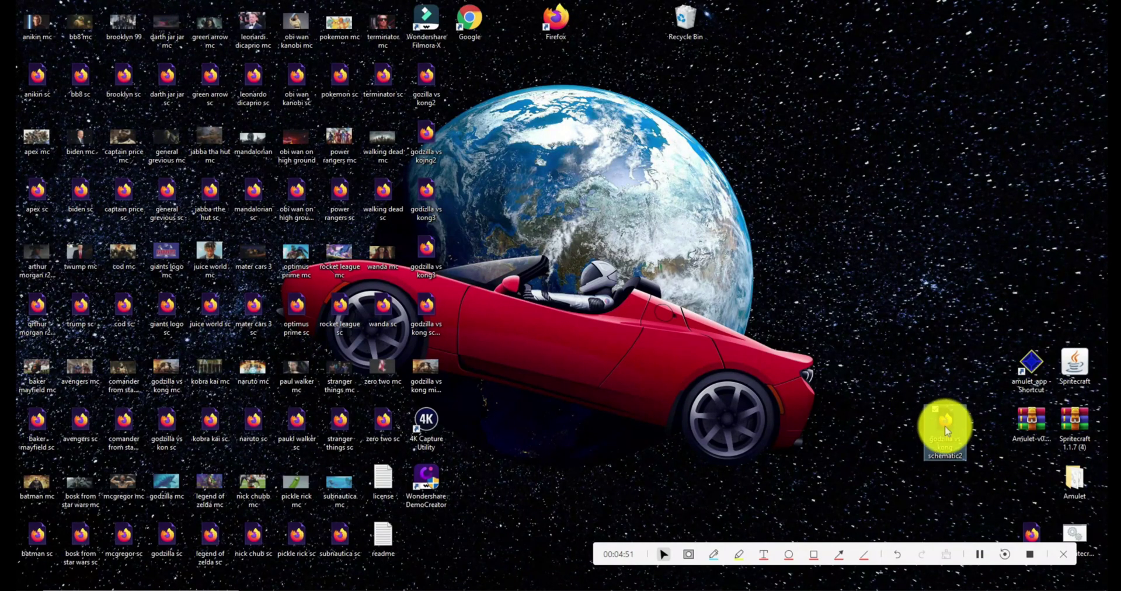
Step: Launch Amulet from its desktop shortcut and open the recent world Minecraft Images 2 in the 3D Editor
double_click(1028, 380)
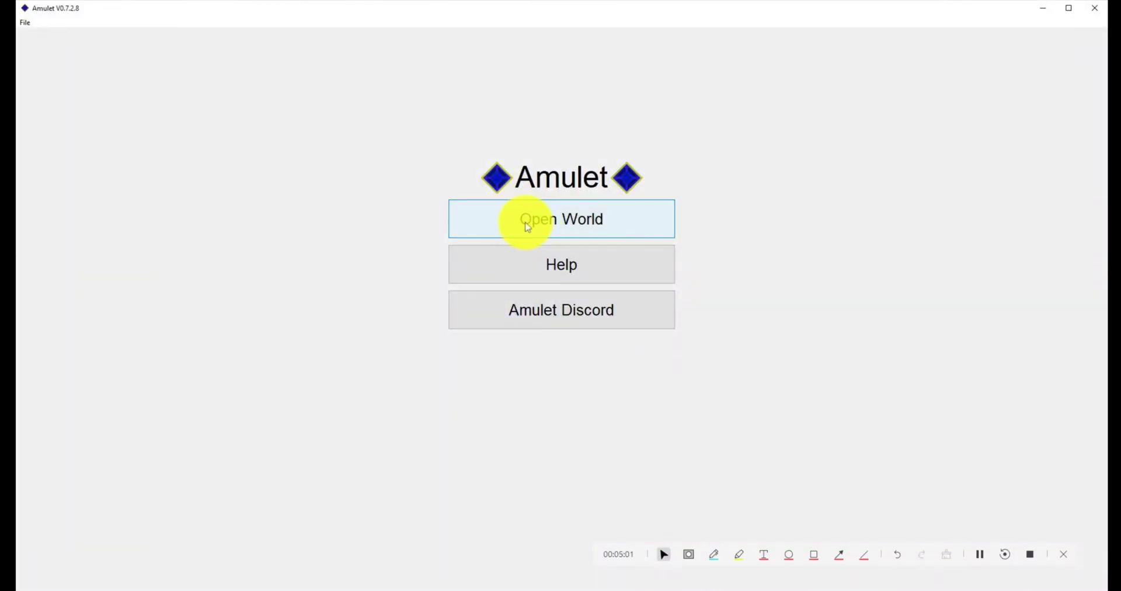
click(527, 226)
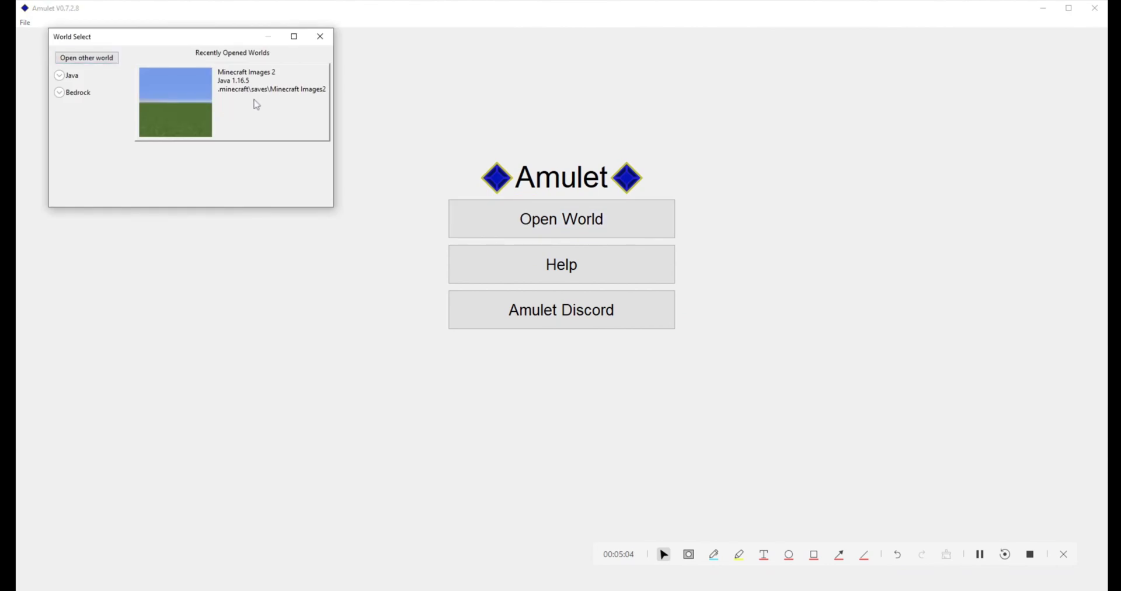
click(257, 106)
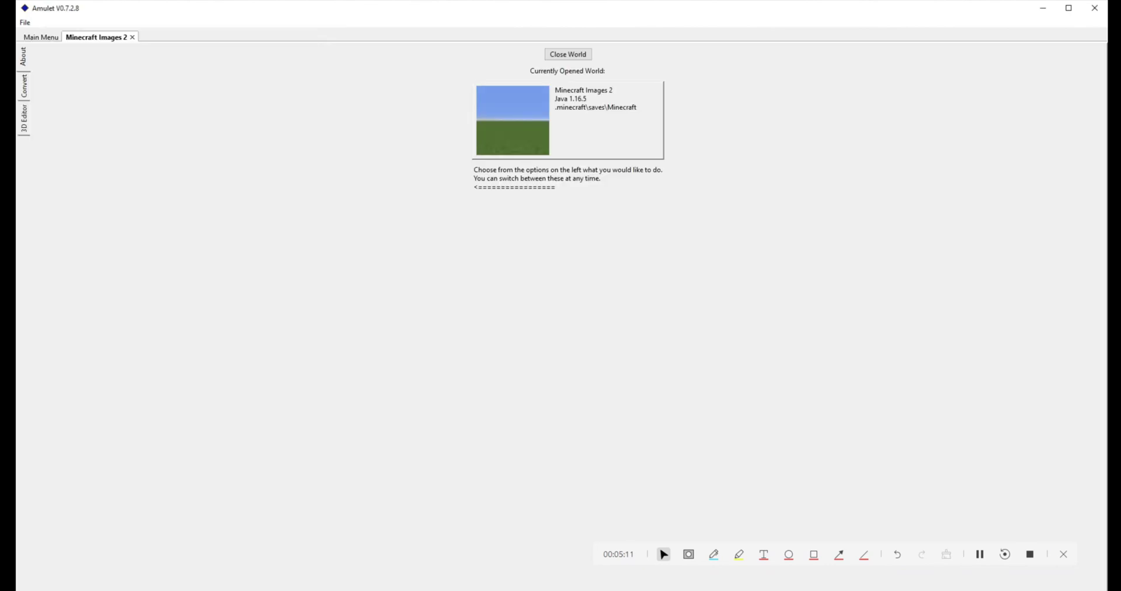
click(23, 118)
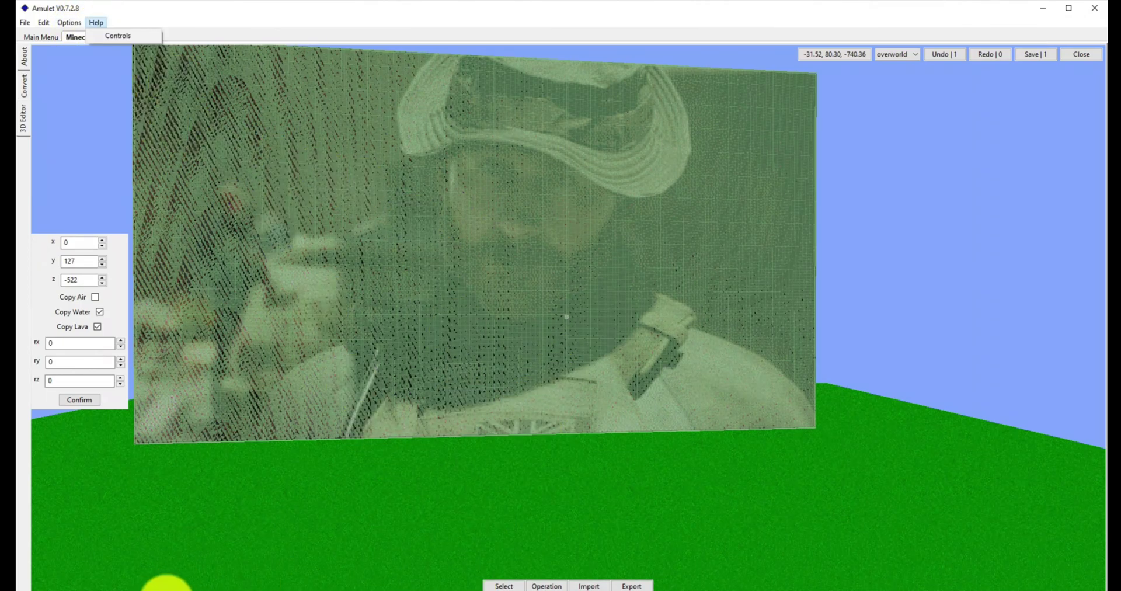
click(155, 584)
mouse_move(111, 13)
mouse_down()
mouse_move(69, 16)
mouse_move(112, 24)
mouse_up()
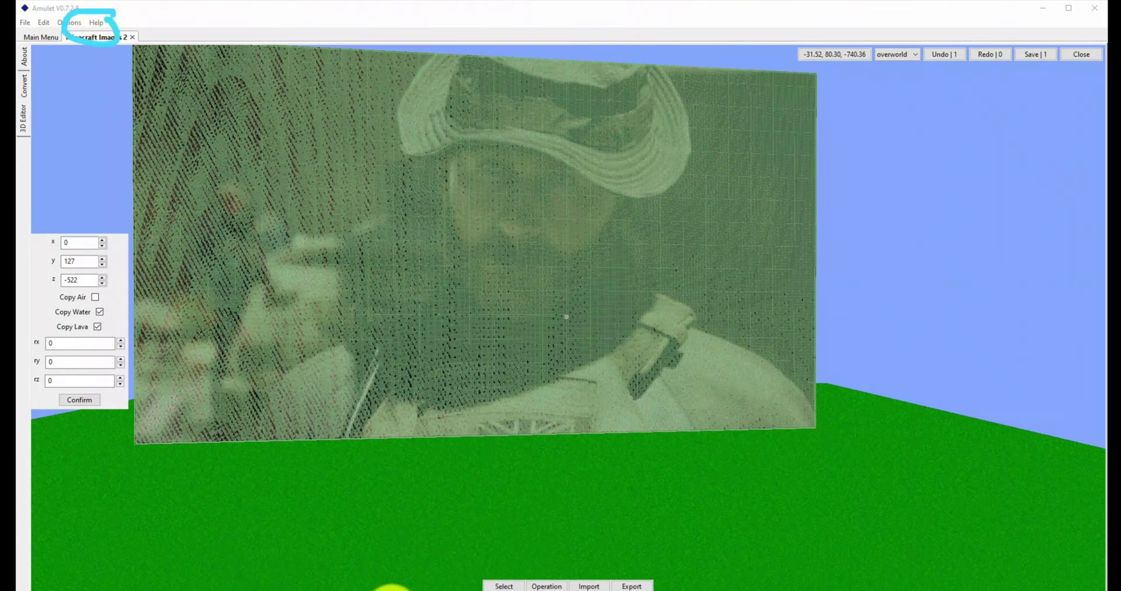
click(458, 503)
Step: Fly and turn the camera around the block image in the 3D world to examine it from different angles
mouse_move(579, 315)
mouse_down()
mouse_move(758, 251)
mouse_move(568, 388)
mouse_move(578, 320)
mouse_move(508, 321)
mouse_move(572, 306)
mouse_move(570, 323)
mouse_move(583, 295)
mouse_move(618, 270)
mouse_move(571, 321)
mouse_up()
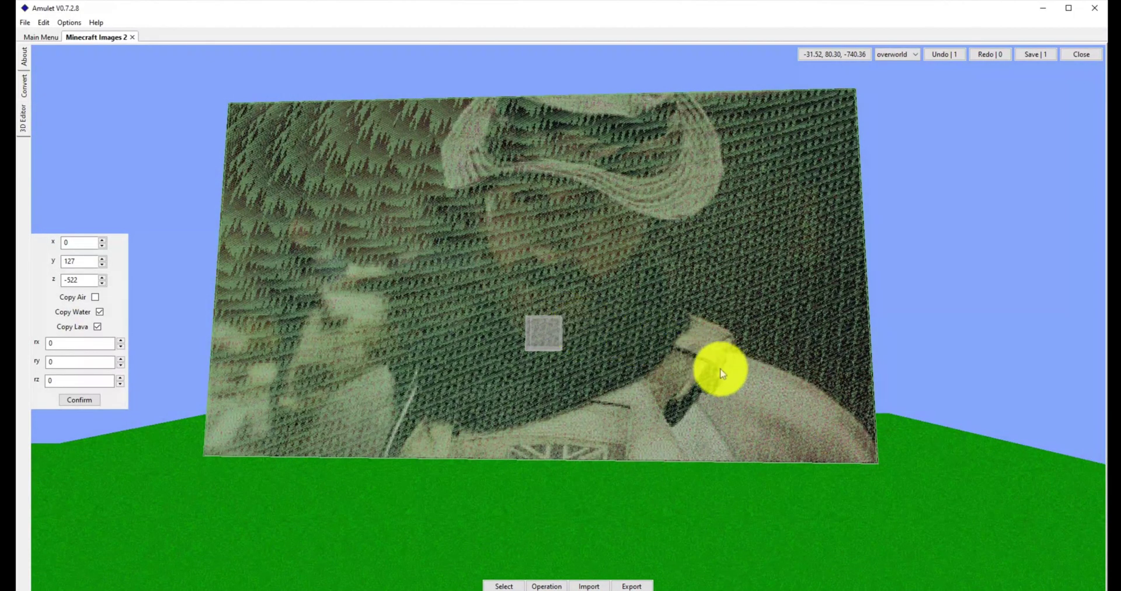
drag(636, 376, 500, 320)
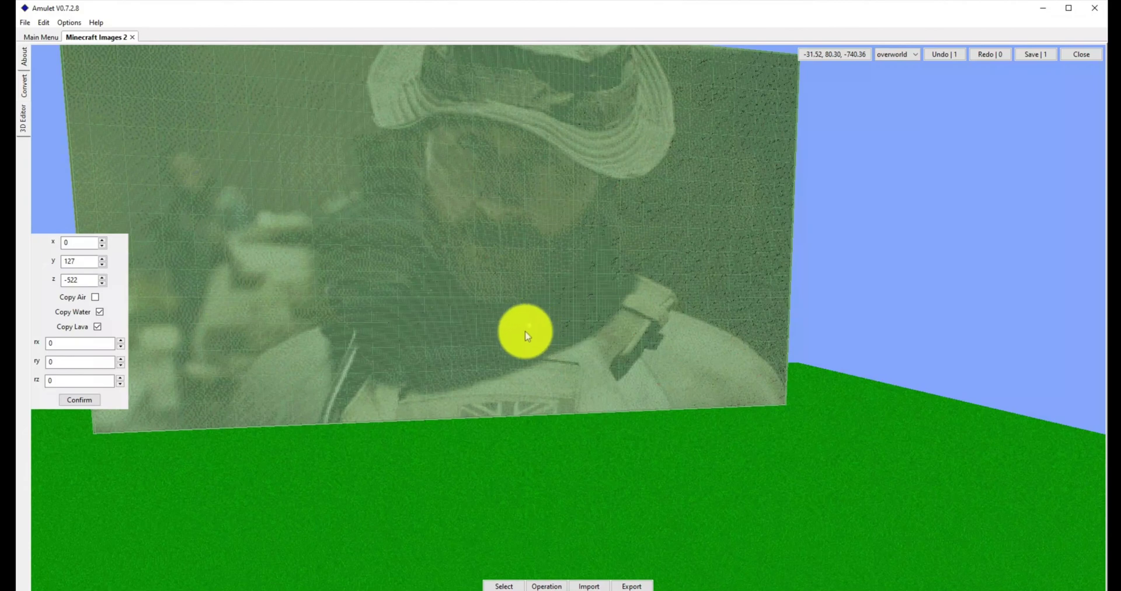
key(w)
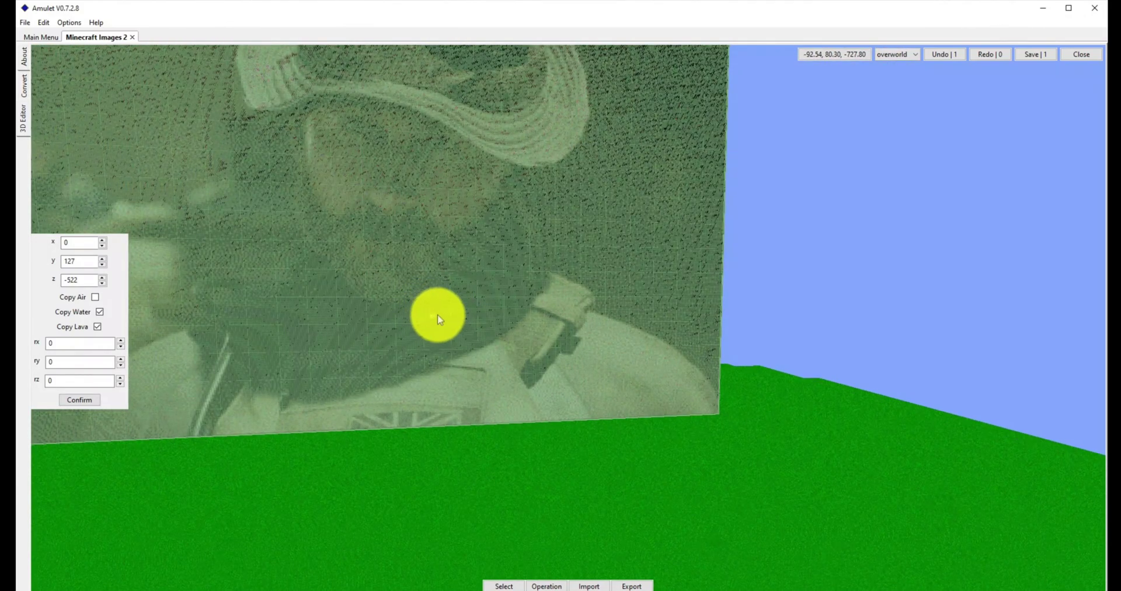
drag(460, 345, 556, 323)
key(shift)
key(space)
key(a)
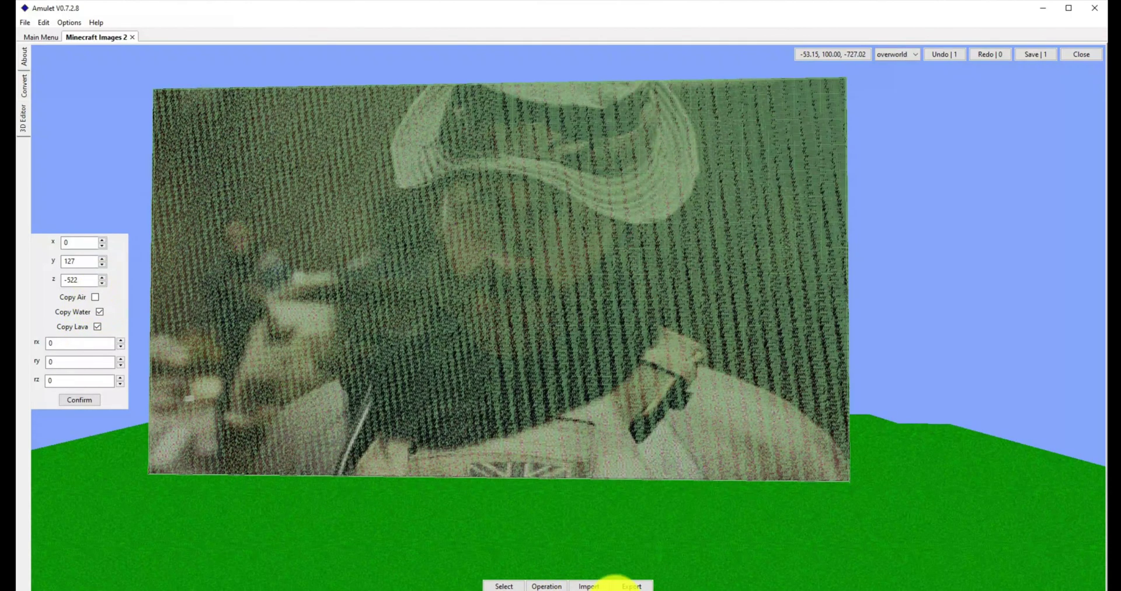
Step: Import the godzilla vs kong schematic2 file from the desktop using Import Schematic (legacy)
mouse_move(180, 588)
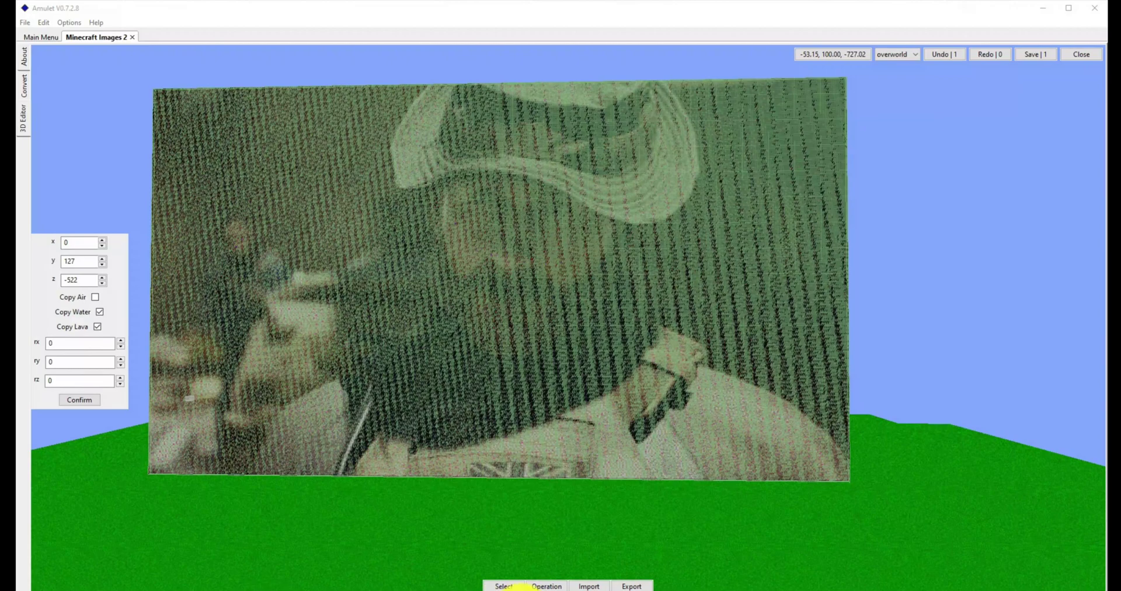
click(588, 585)
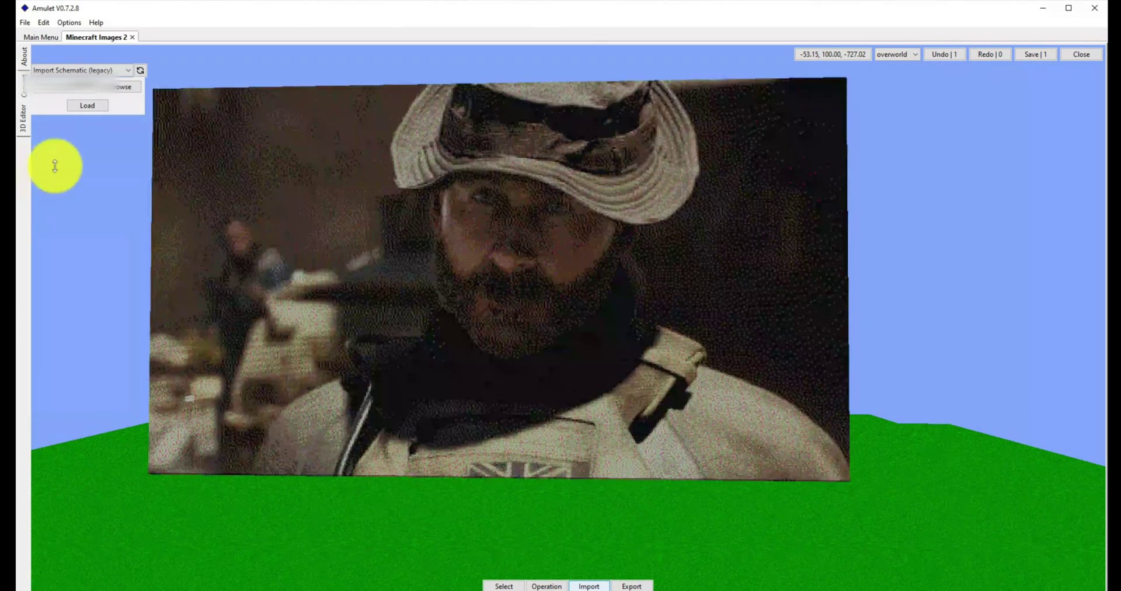
click(119, 70)
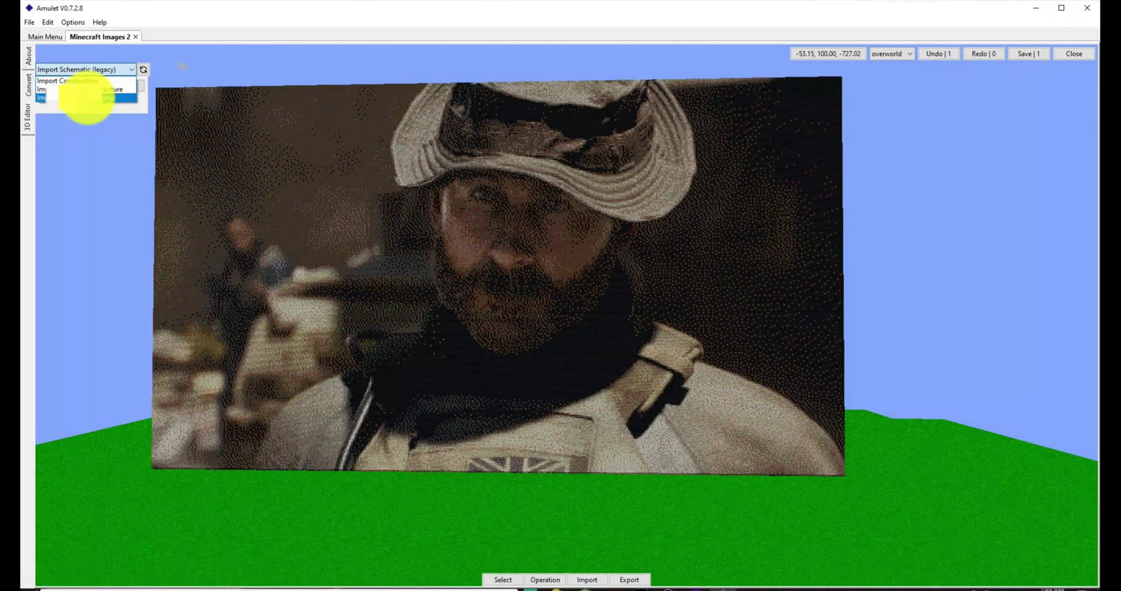
click(129, 96)
click(125, 87)
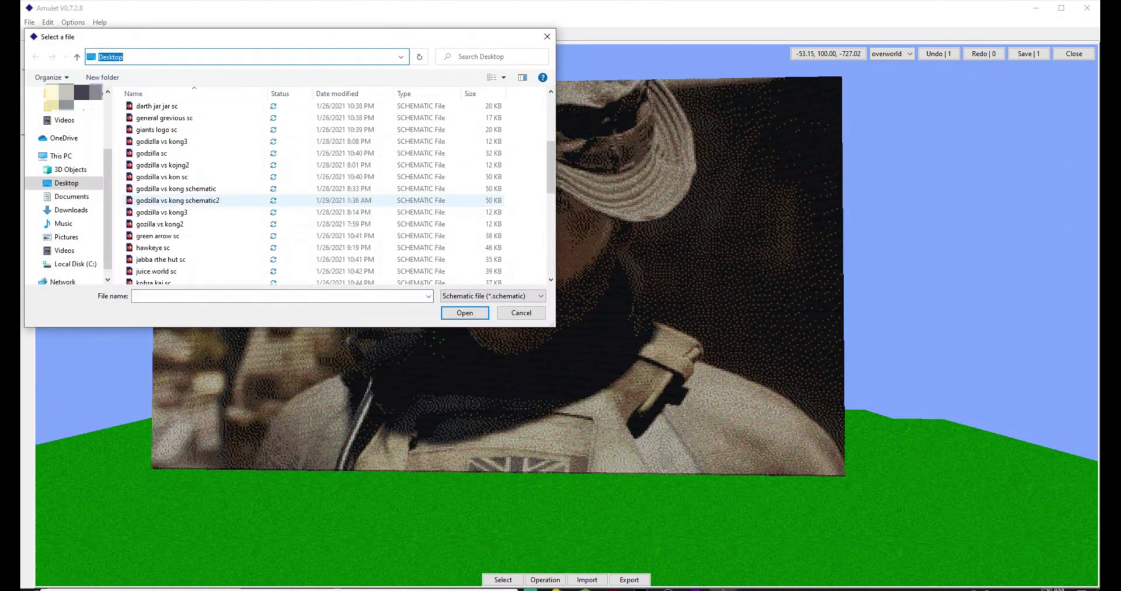
click(177, 201)
click(465, 312)
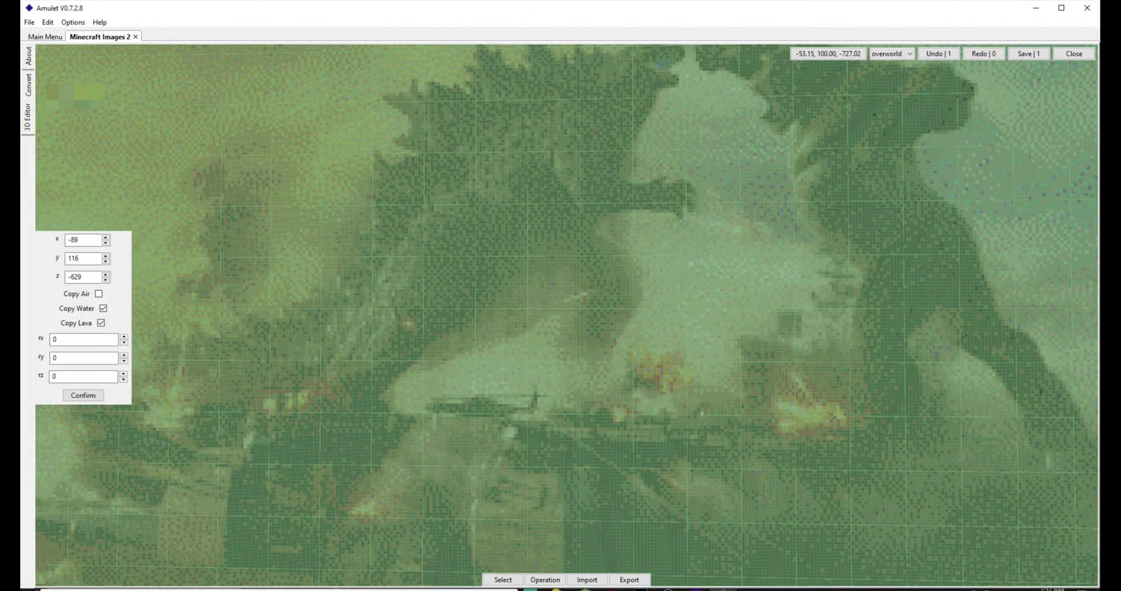
Step: Place the imported image at x 0, y 126, z -625, confirm the placement, save the world, and close Amulet
key(s)
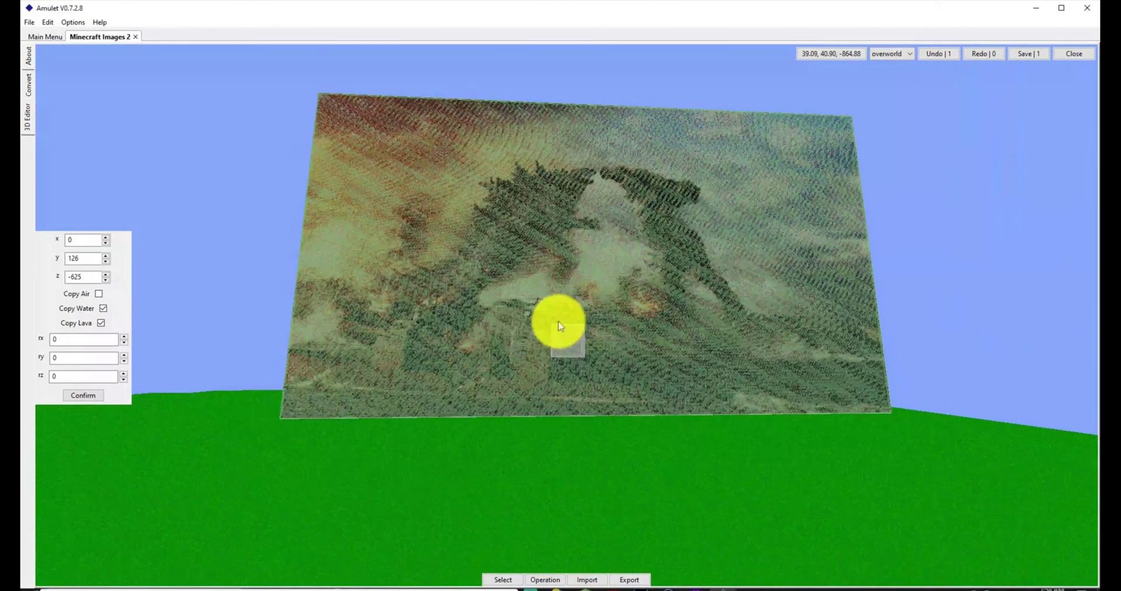
click(87, 396)
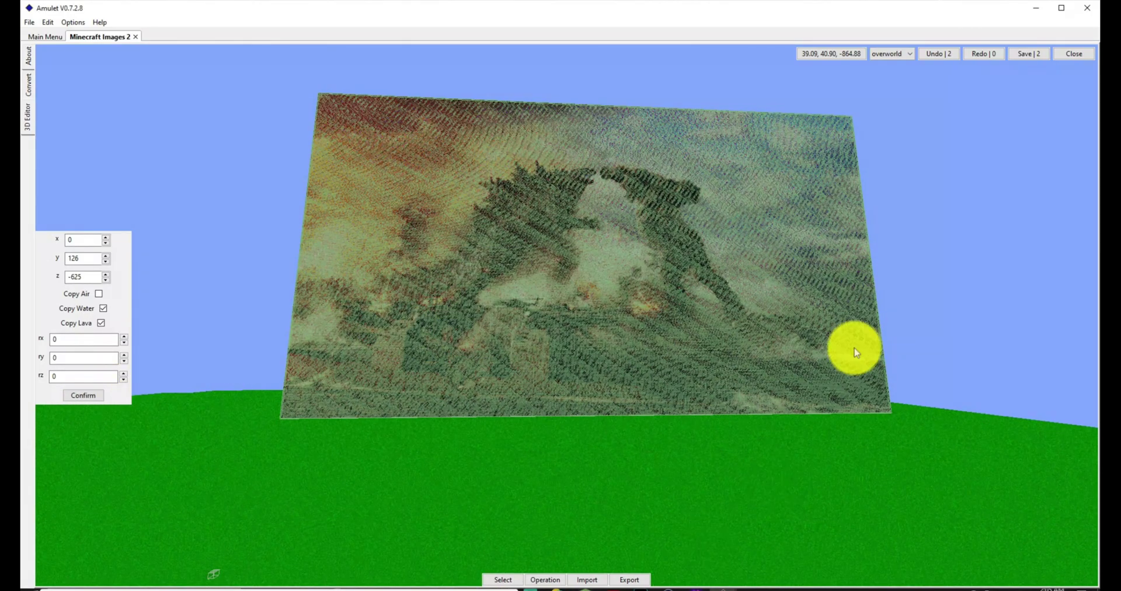
click(1037, 54)
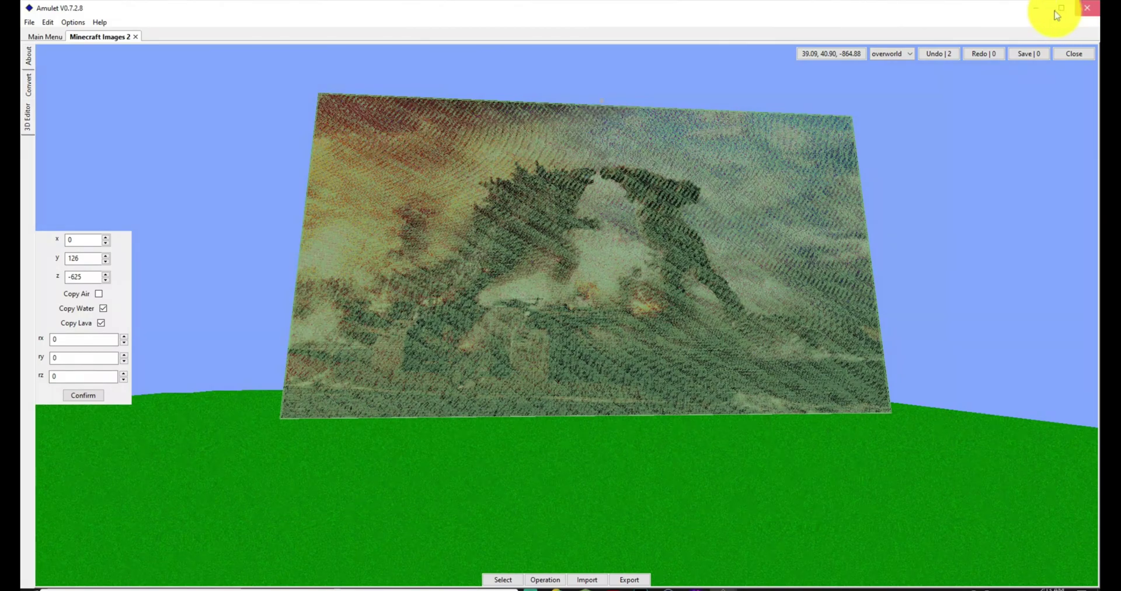
click(1088, 8)
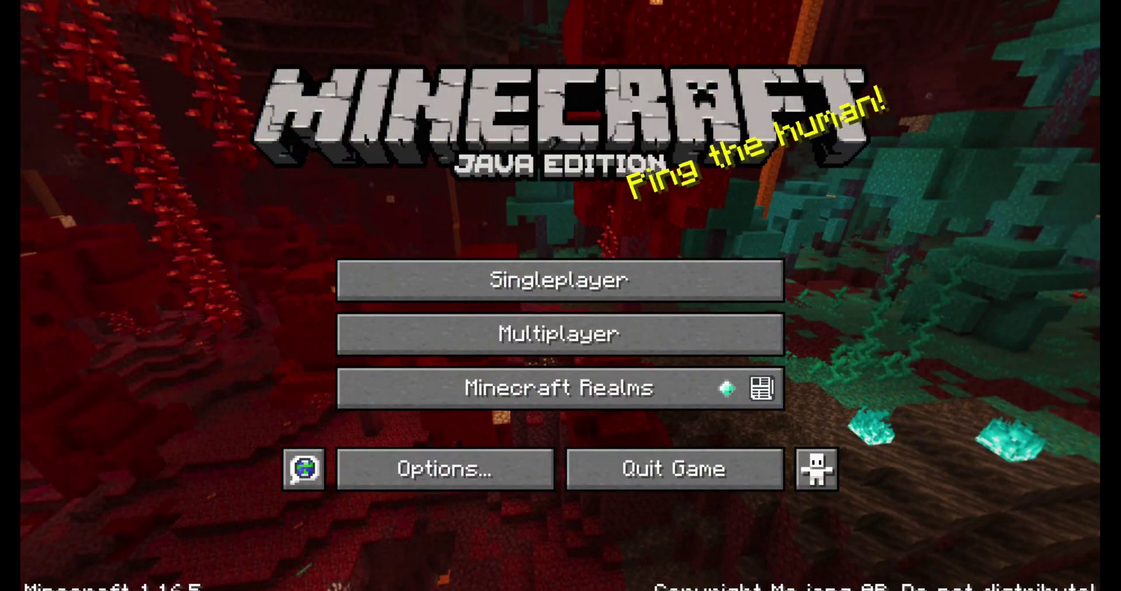
Step: Switch to Minecraft Java Edition and enter the saved singleplayer world to view the Godzilla vs Kong block art
click(561, 281)
click(409, 150)
click(383, 511)
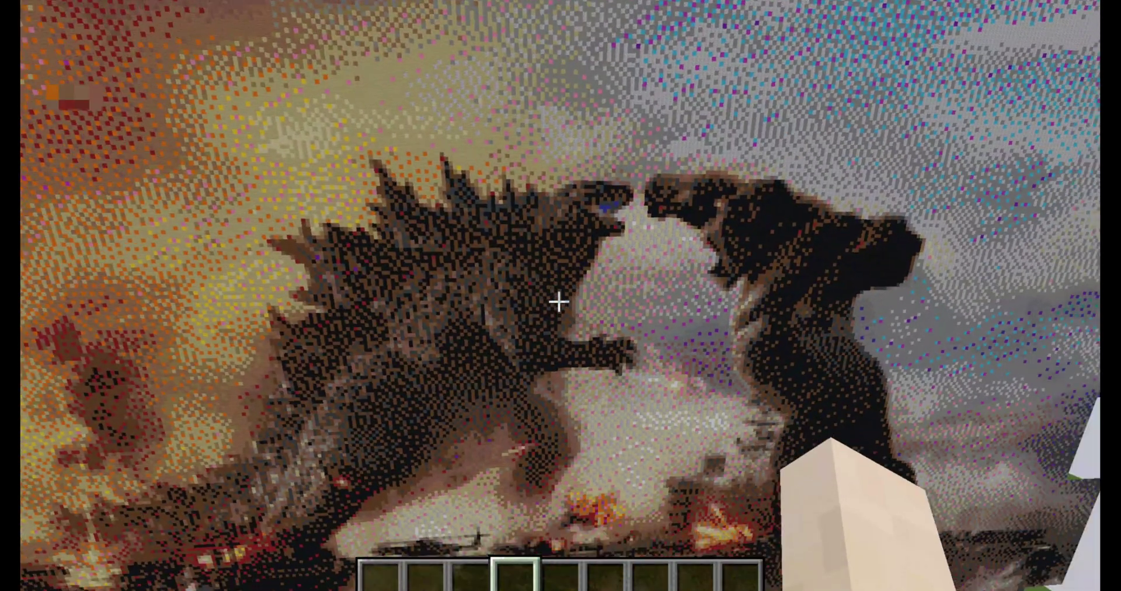